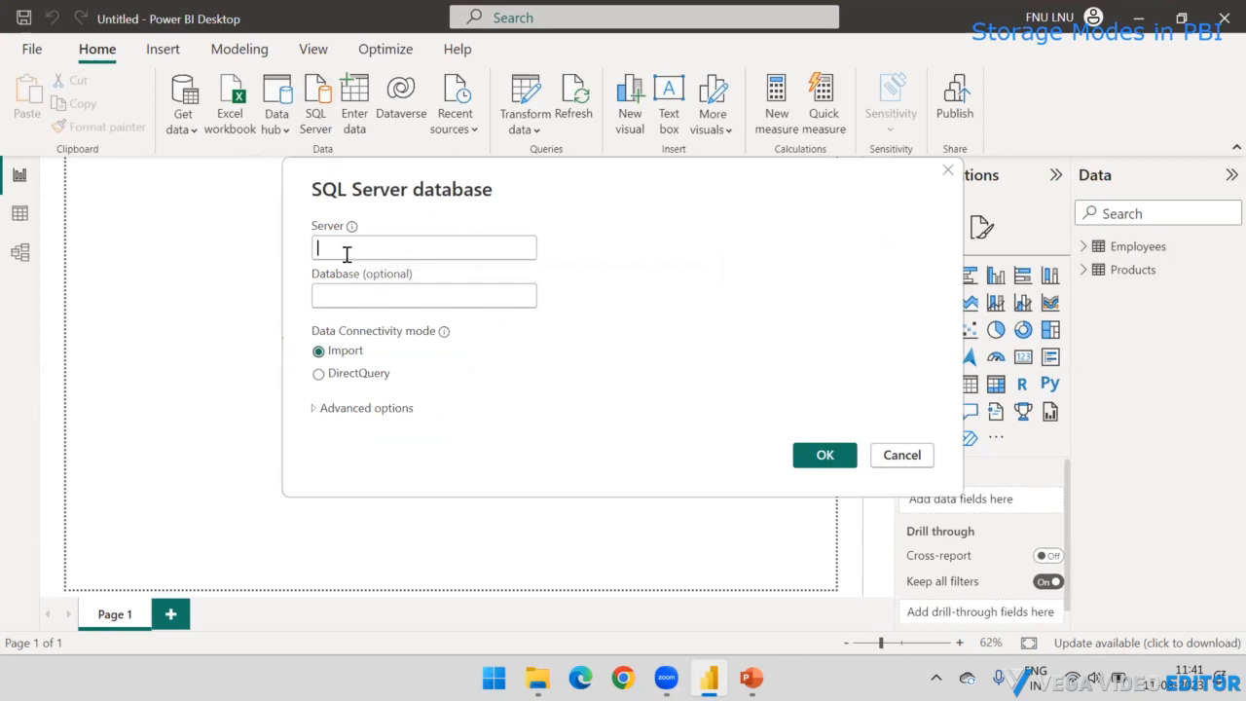
# Specify WEBCHAMP\SQLEXPRESS as the SQL Server to connect to and leave the optional database name blank
pyautogui.write('WEBCHAMP\\')
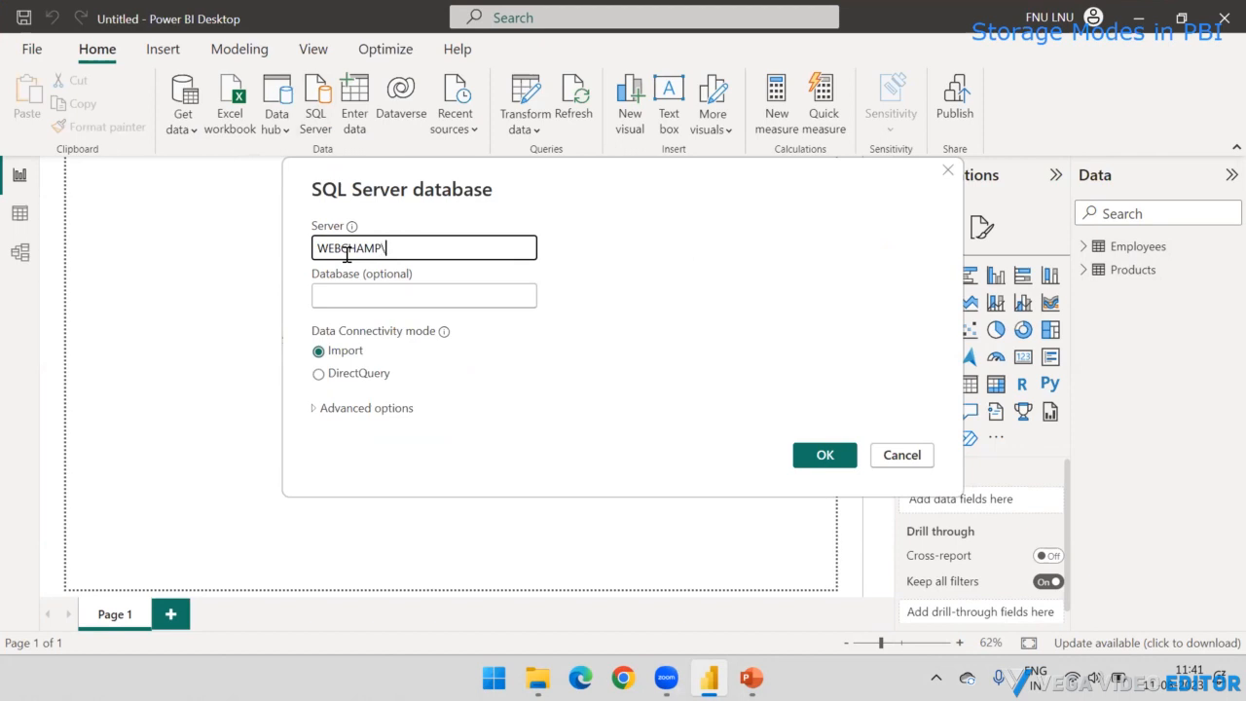
pyautogui.write('SQLEXPRESS')
pyautogui.click(535, 295)
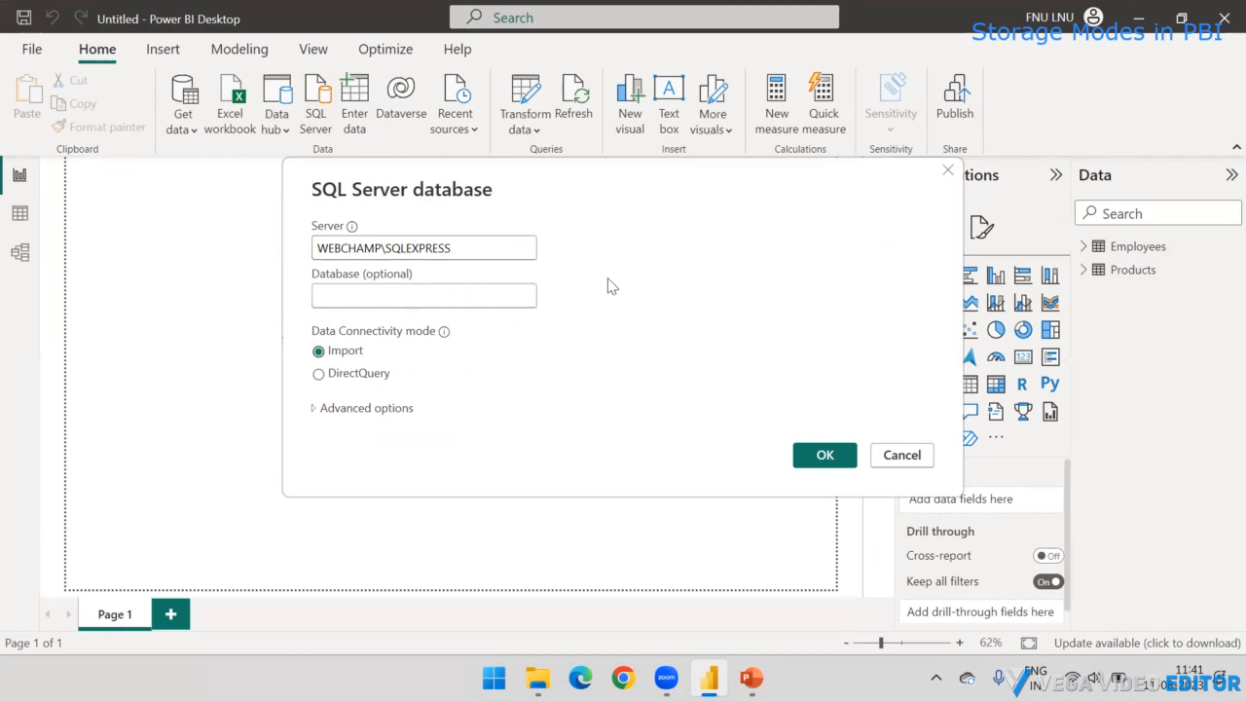
pyautogui.click(501, 295)
pyautogui.write('WE')
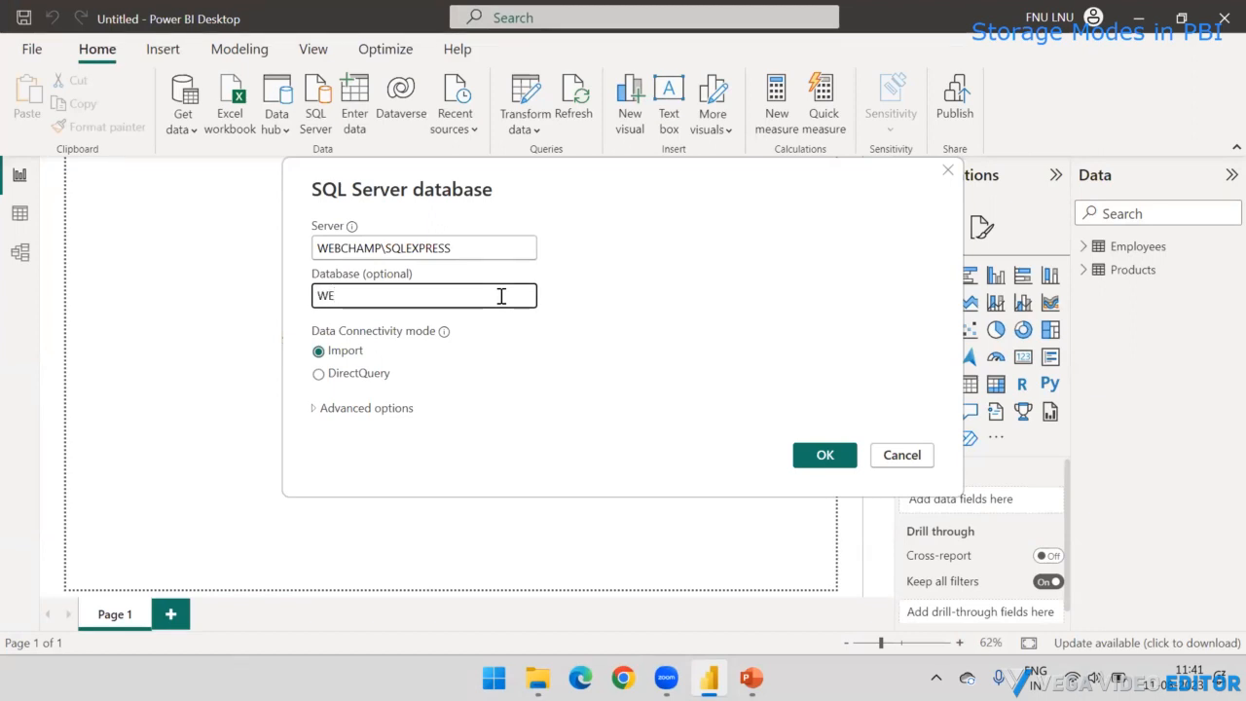
pyautogui.press('BackSpace')
pyautogui.press('BackSpace')
# Set the data connectivity mode to DirectQuery without any advanced options and connect to the server
pyautogui.moveTo(443, 340)
pyautogui.click(344, 377)
pyautogui.click(343, 354)
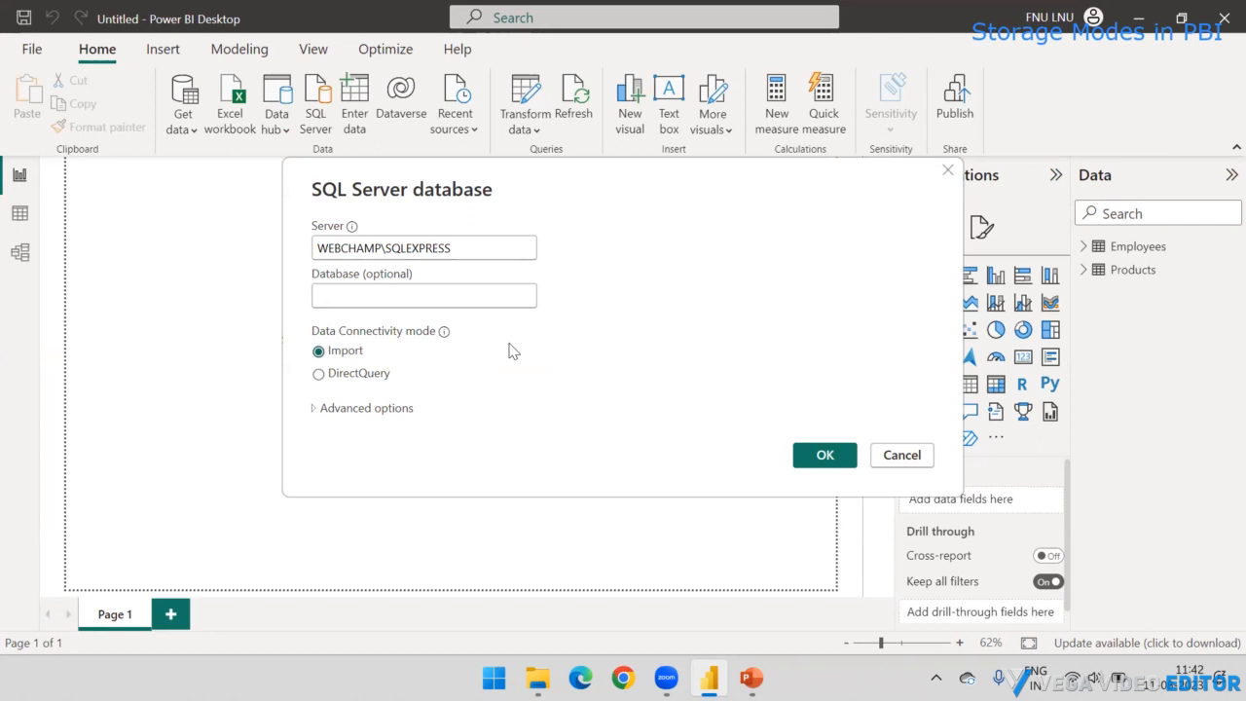
pyautogui.click(371, 375)
pyautogui.click(313, 412)
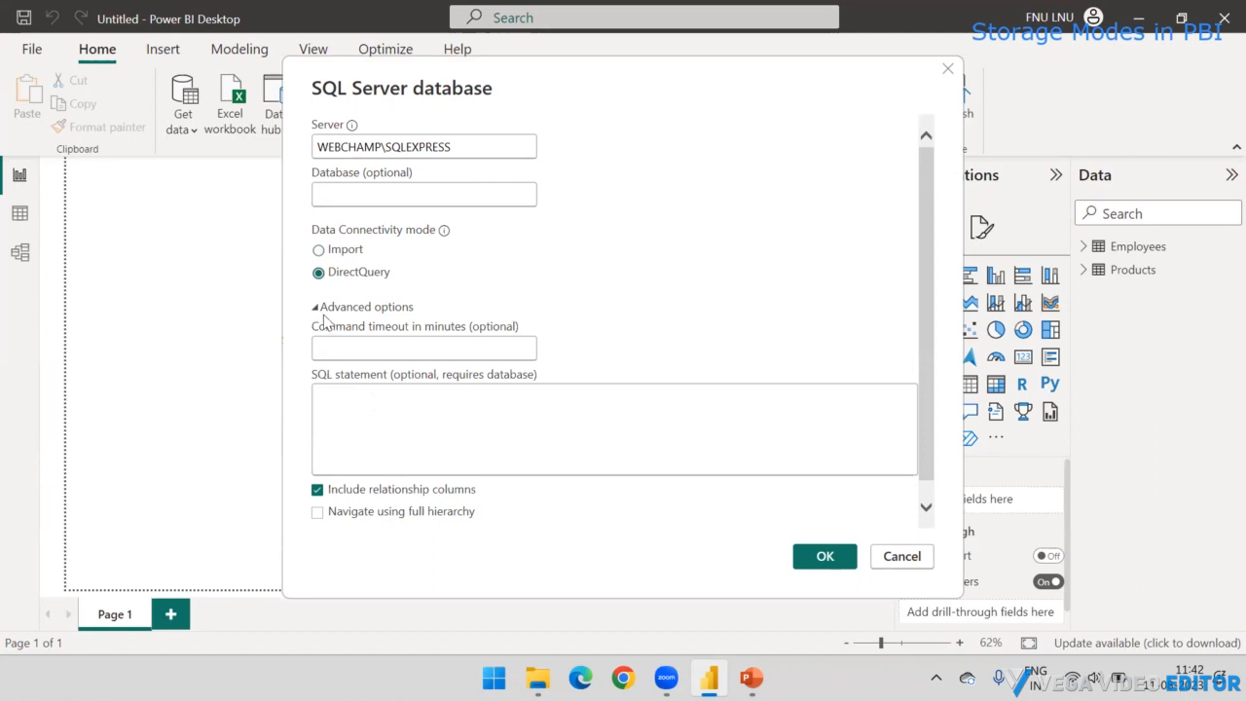
pyautogui.click(314, 307)
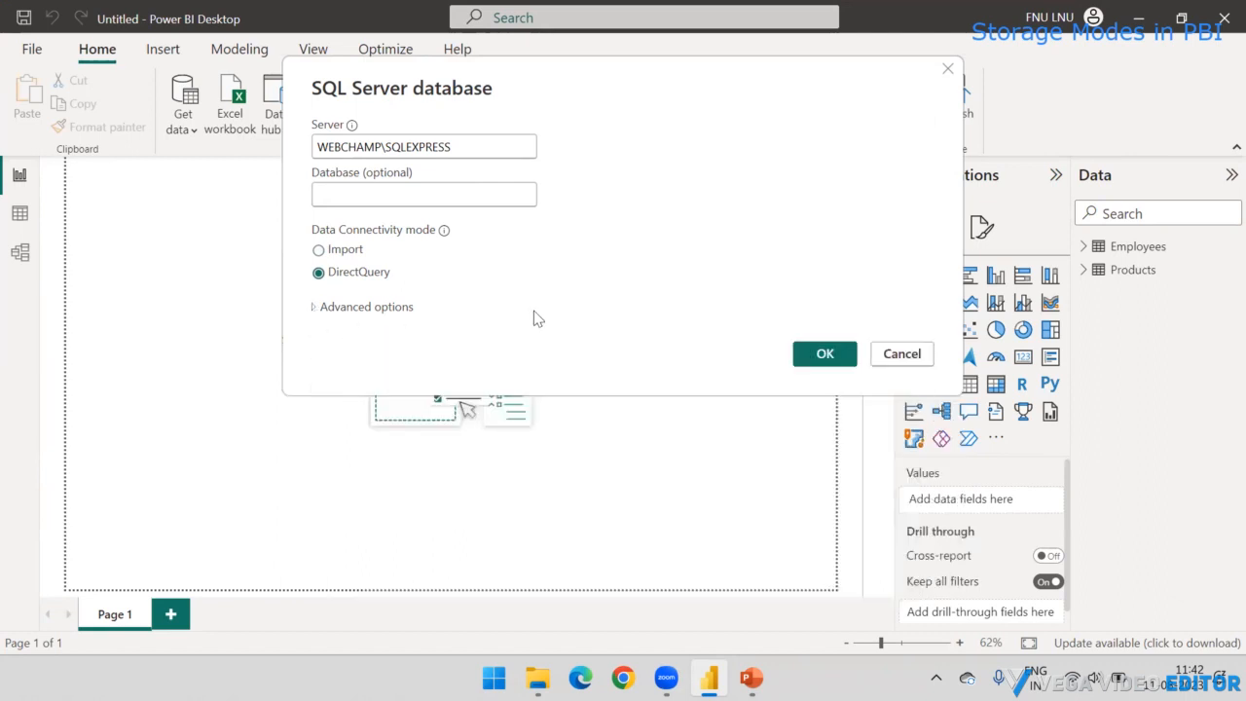
pyautogui.click(815, 355)
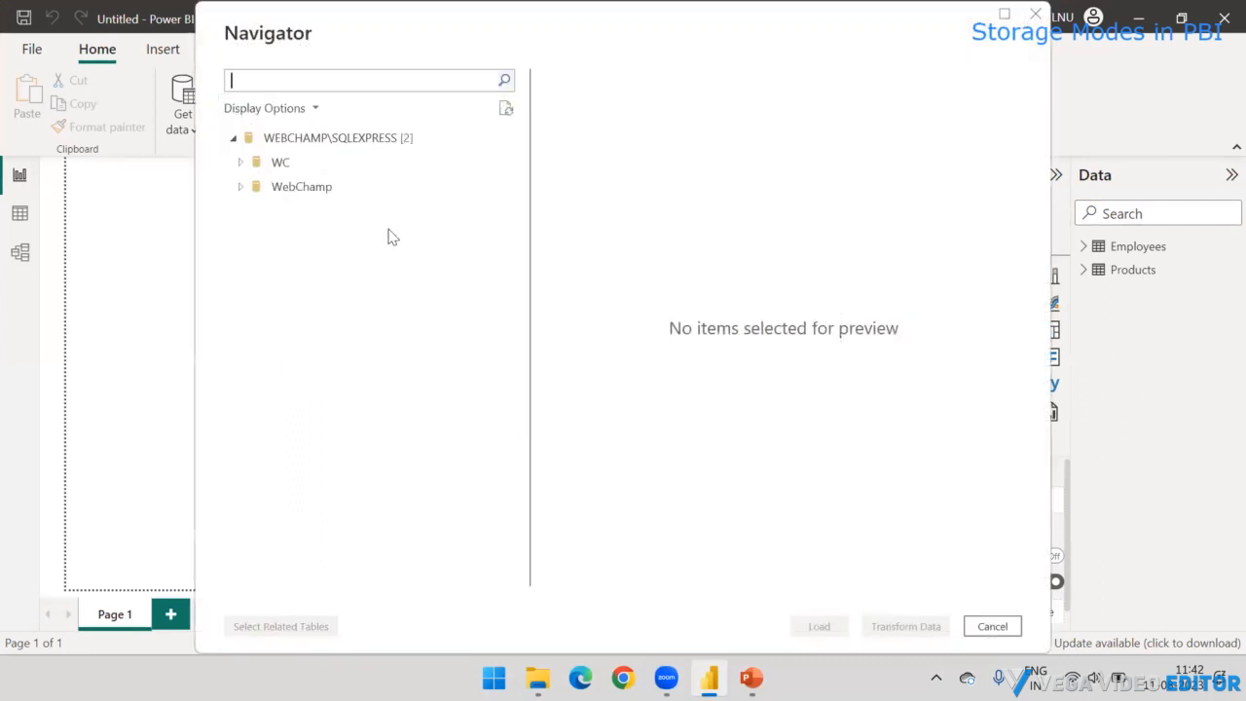
# Select the Sales_Data table from the WebChamp database and open it for transformation in Power Query Editor
pyautogui.click(241, 189)
pyautogui.click(241, 187)
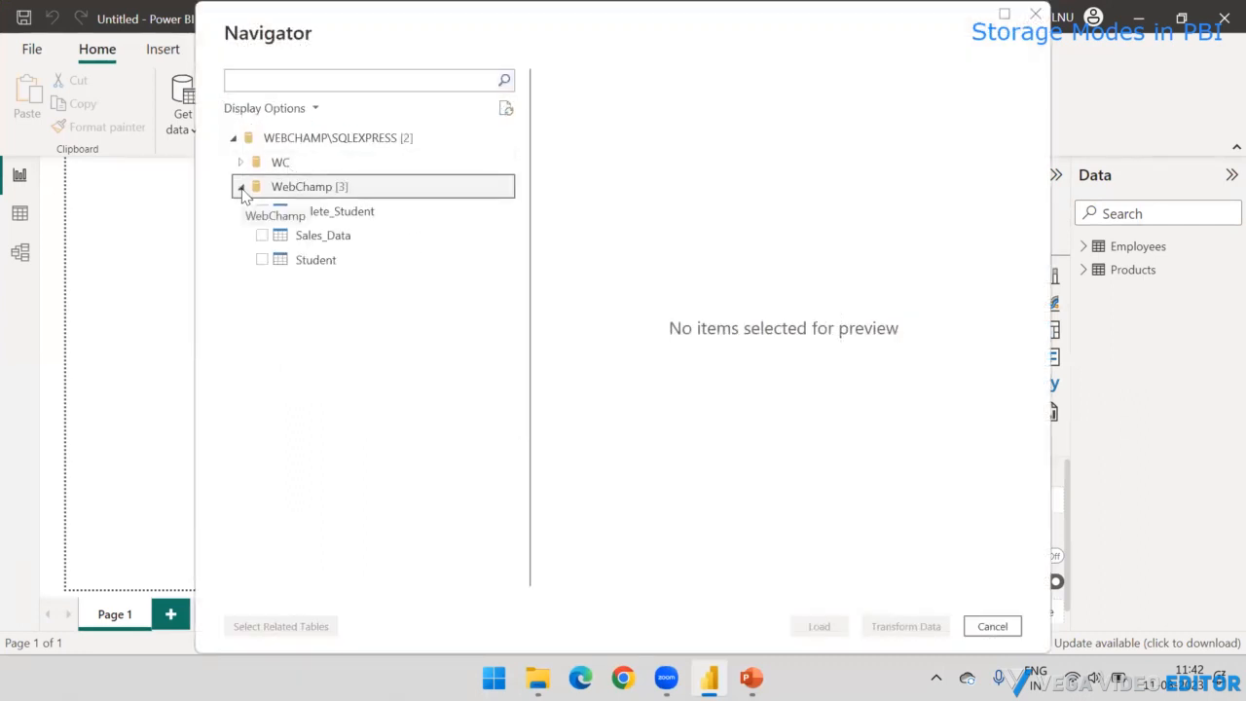
pyautogui.click(308, 240)
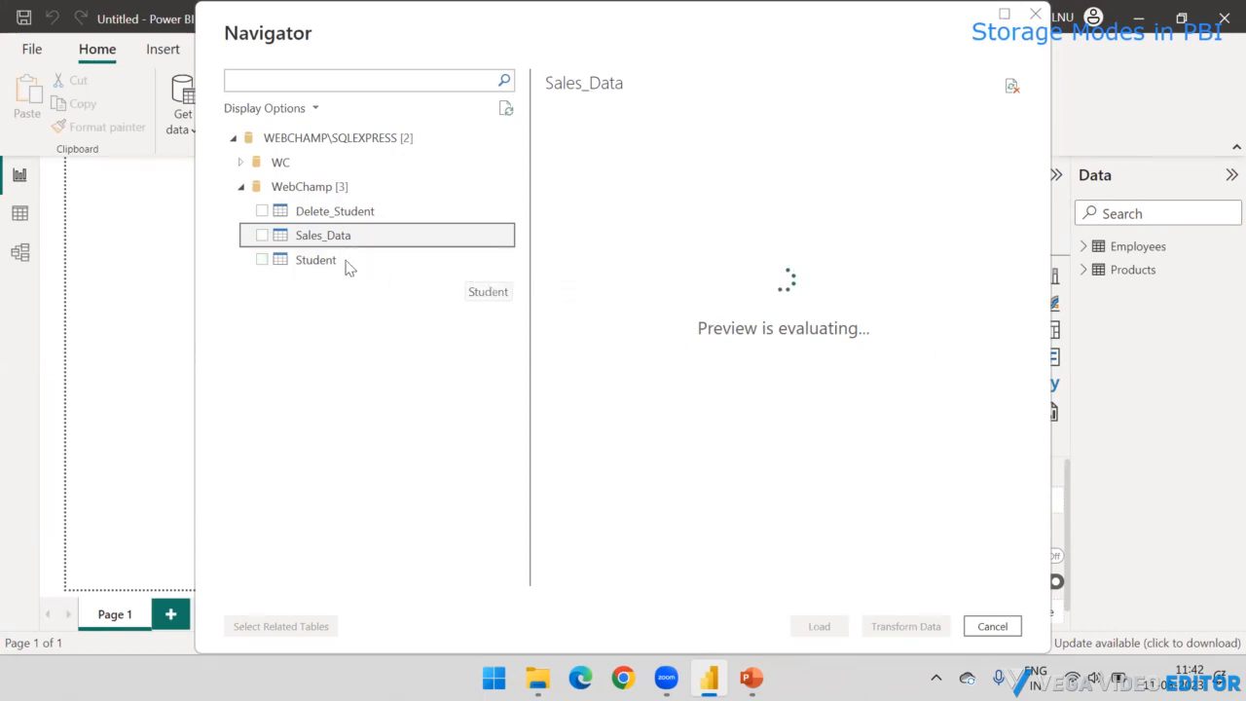
pyautogui.click(262, 235)
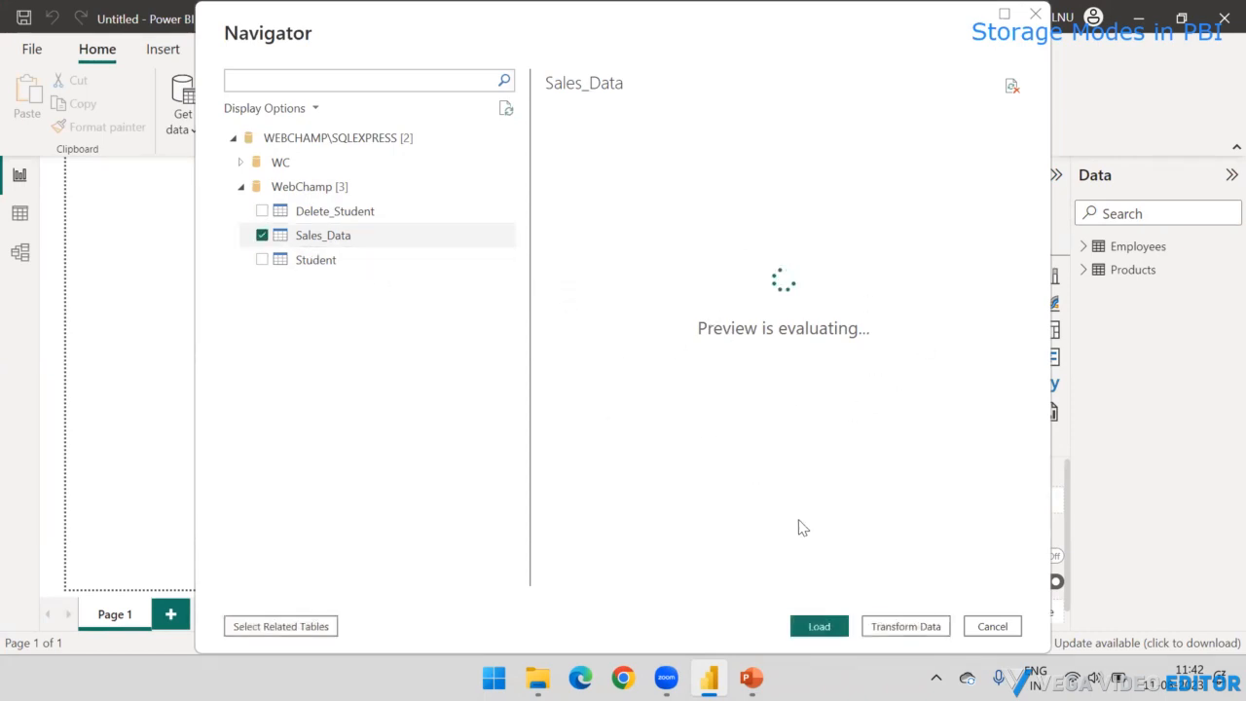
pyautogui.click(896, 628)
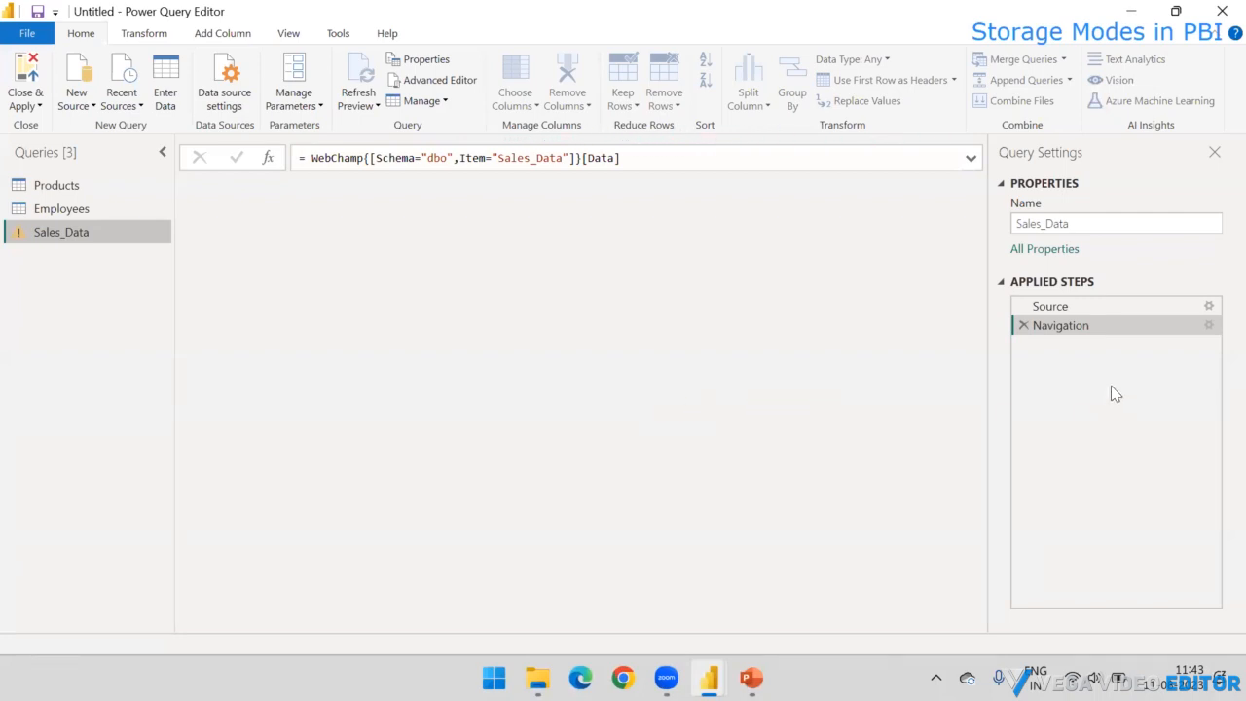
# Check whether the native query can be viewed for the Navigation and Source steps of Sales_Data
pyautogui.rightClick(1107, 325)
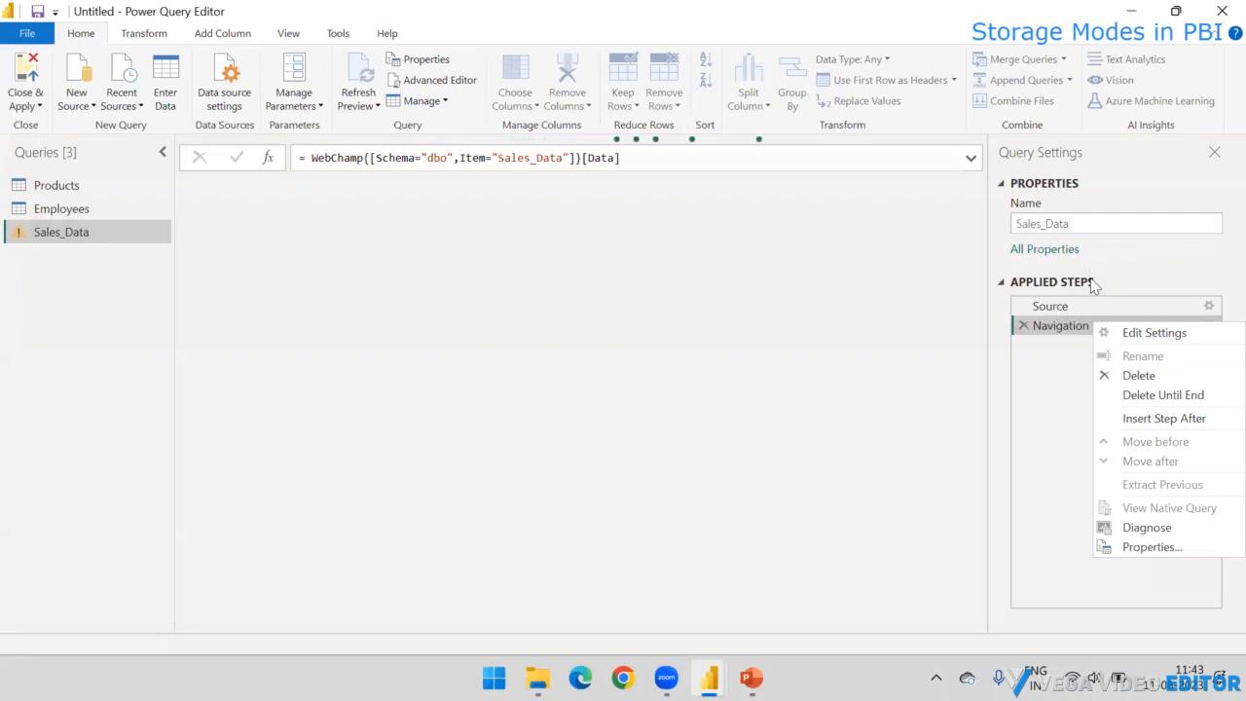
pyautogui.click(1119, 265)
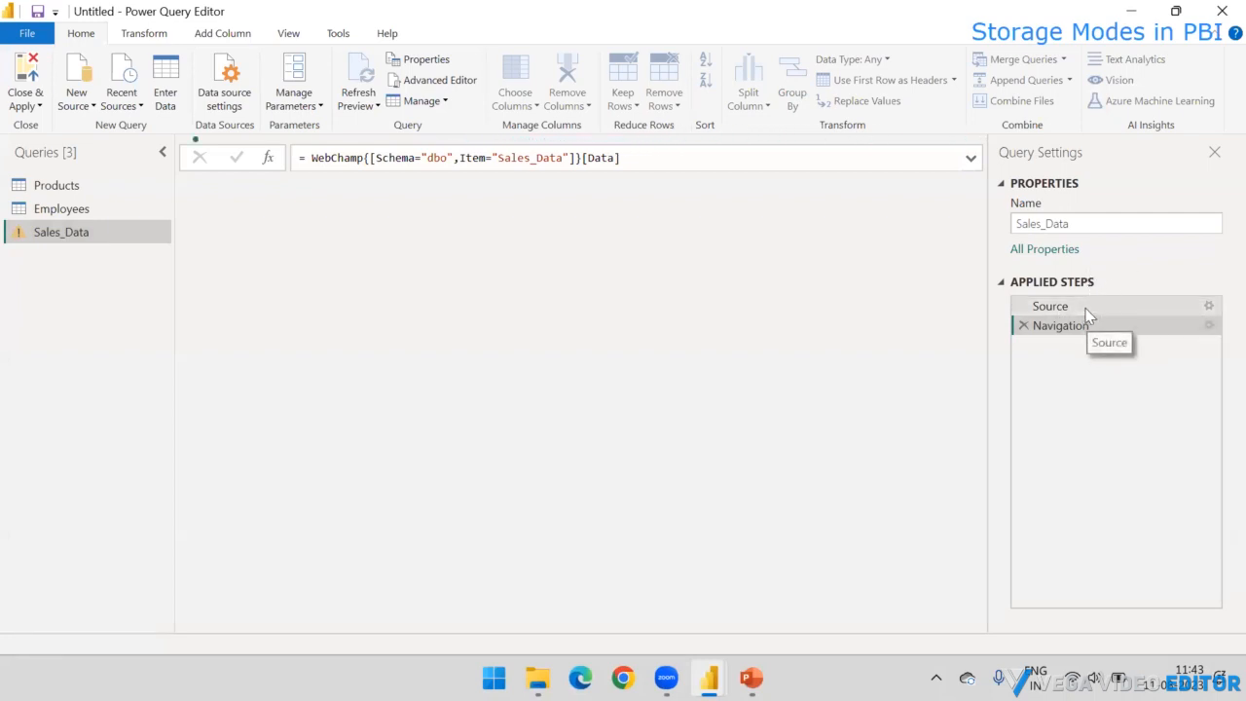
pyautogui.rightClick(1087, 312)
pyautogui.click(1124, 275)
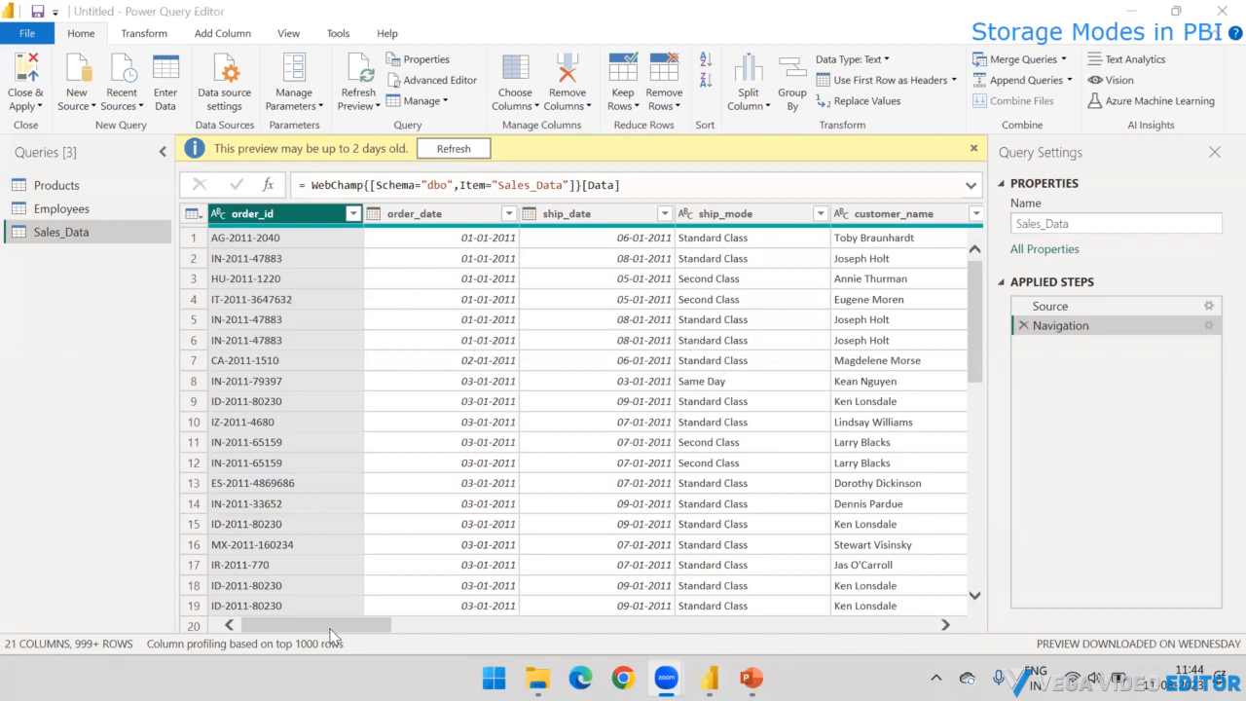
# View the native query behind the Navigation step of Sales_Data, highlight the whole SQL statement, and close it
pyautogui.hscroll(5, 324, 628)
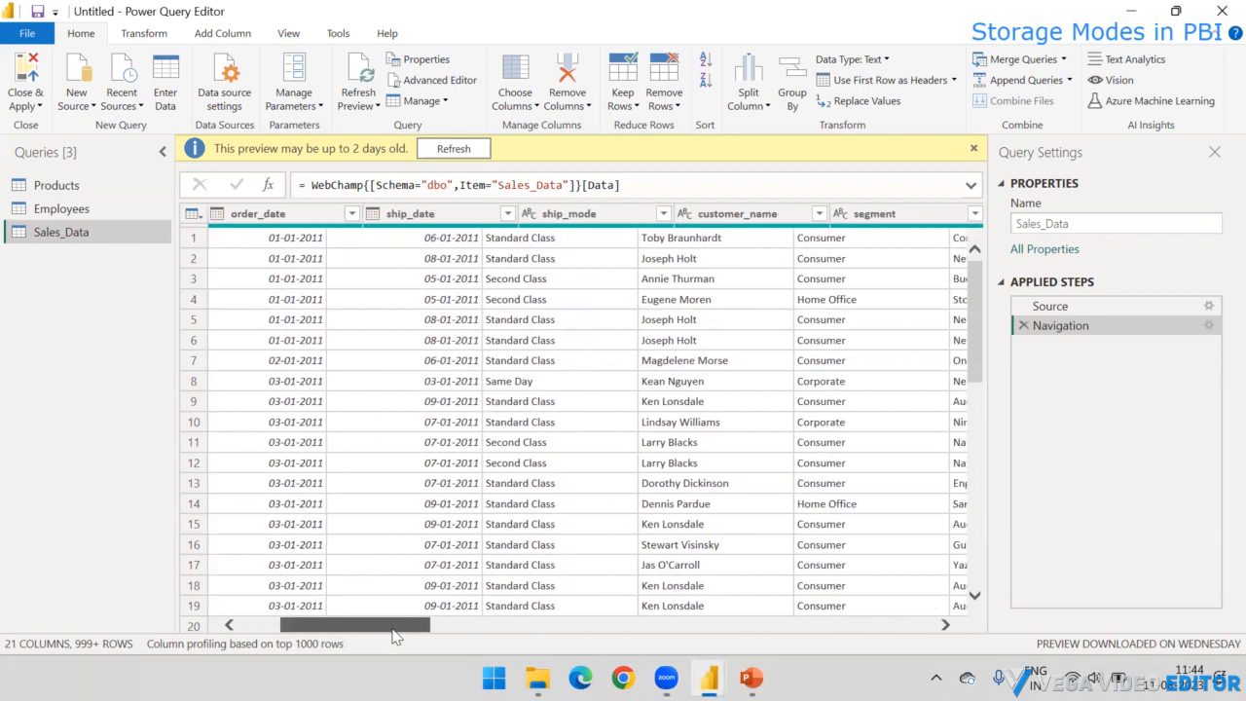
pyautogui.hscroll(-5, 330, 632)
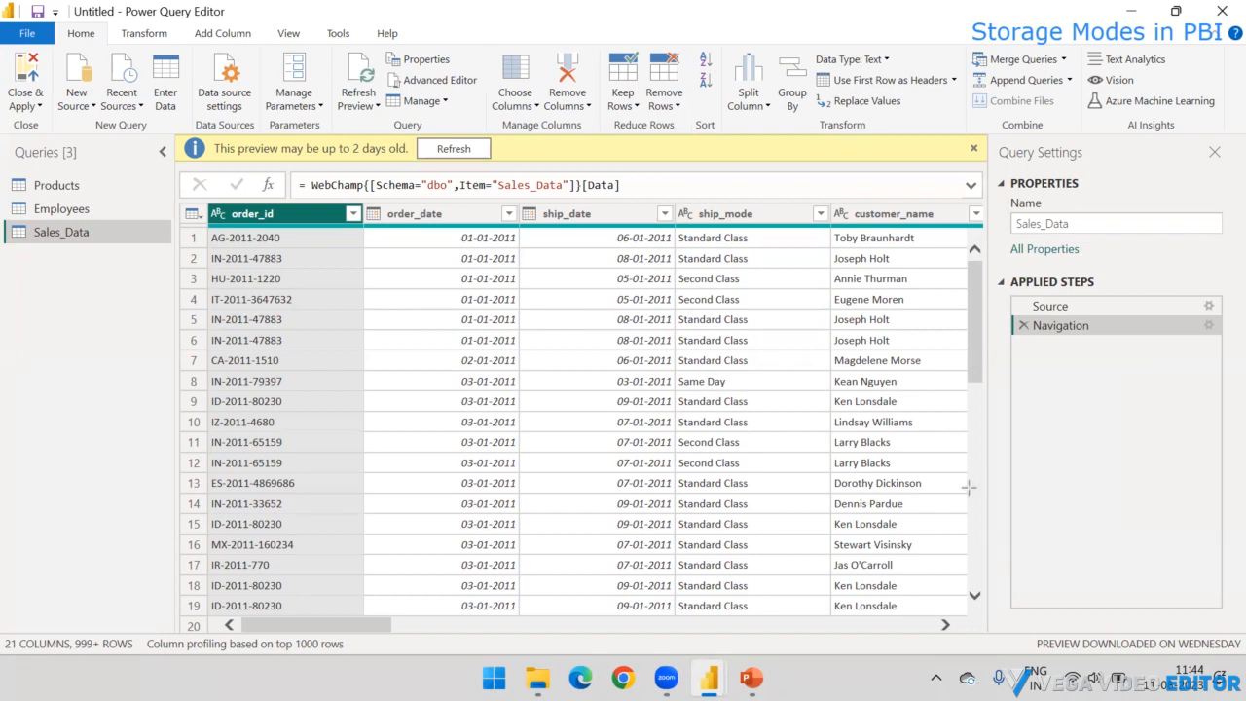
pyautogui.moveTo(910, 518); pyautogui.dragTo(1048, 349)
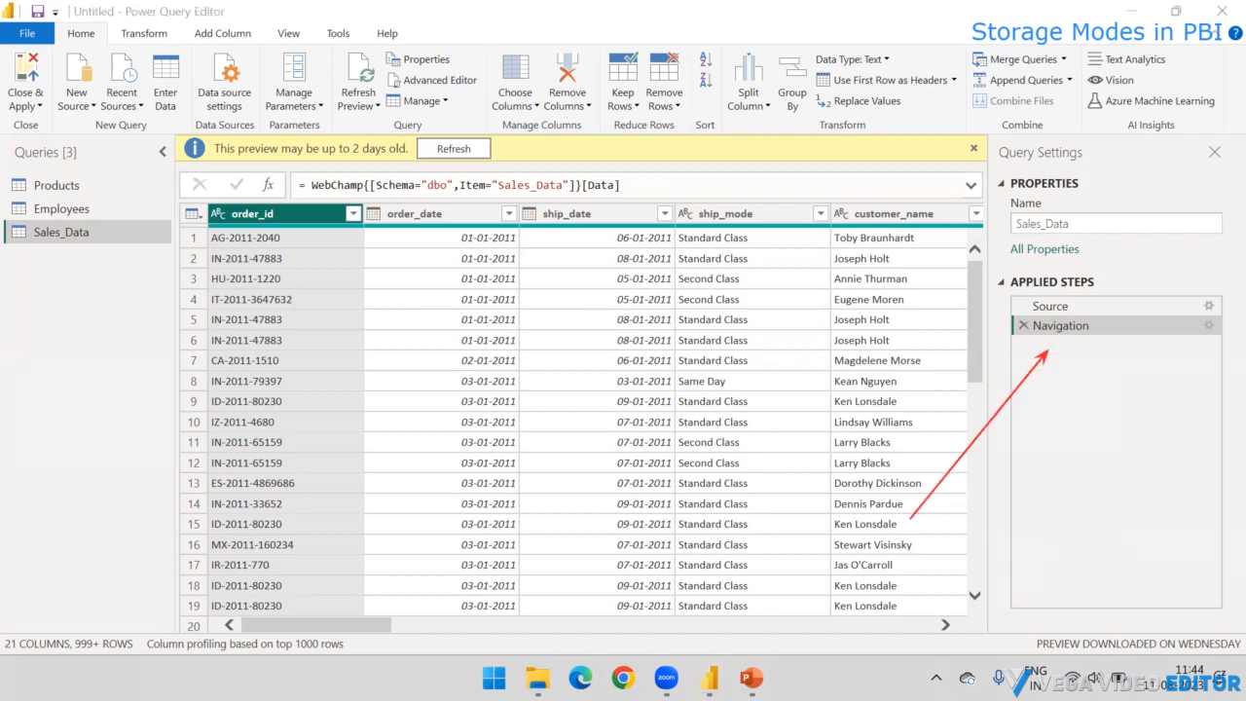
pyautogui.rightClick(1098, 328)
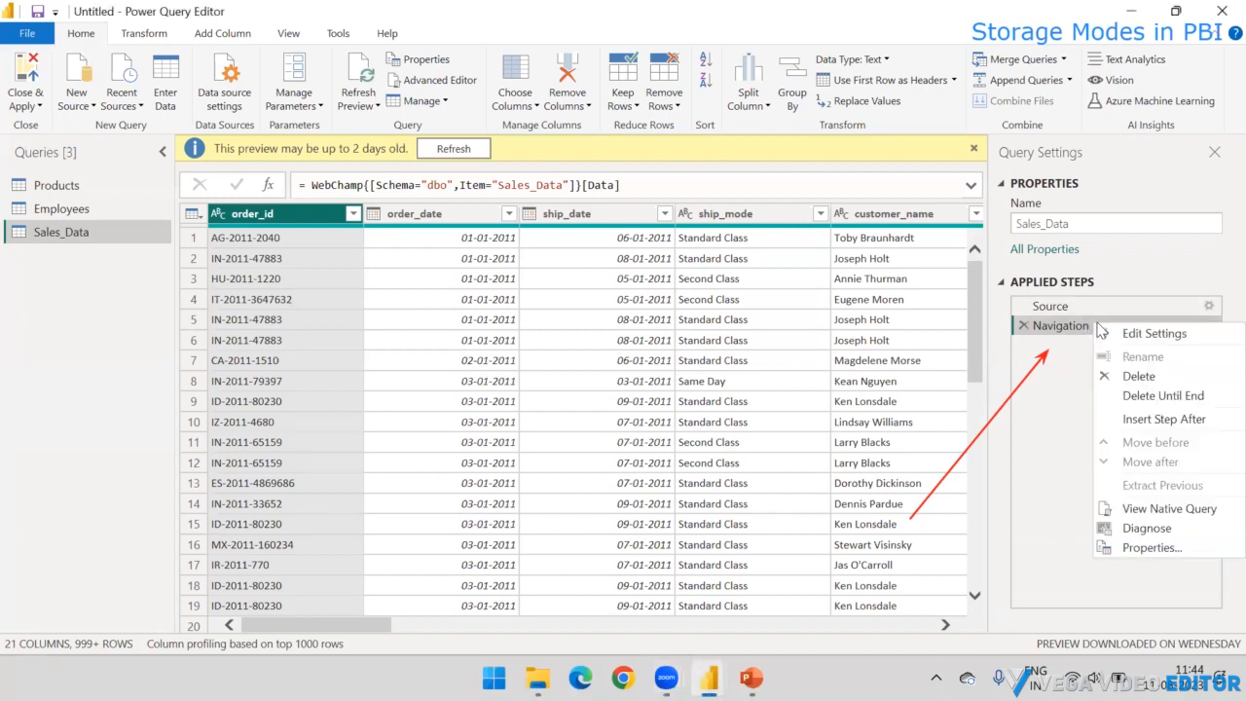
pyautogui.click(1169, 509)
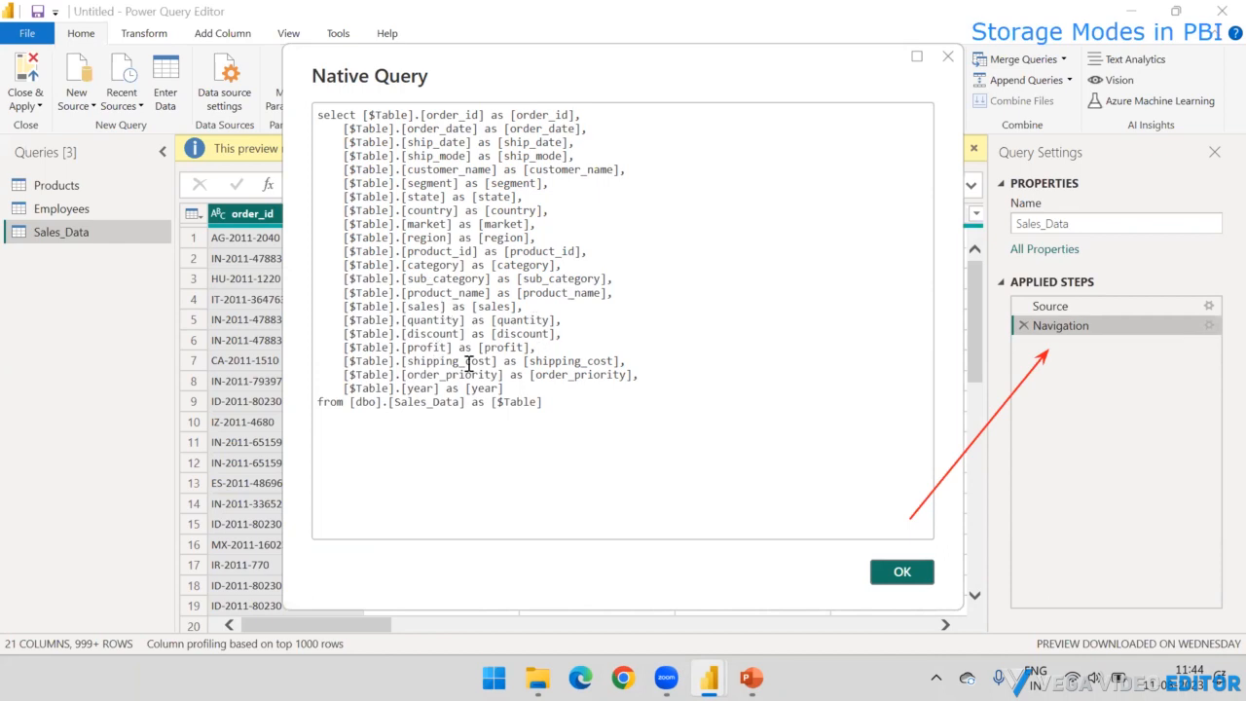
pyautogui.moveTo(543, 402); pyautogui.dragTo(406, 280)
pyautogui.moveTo(384, 227); pyautogui.dragTo(310, 118)
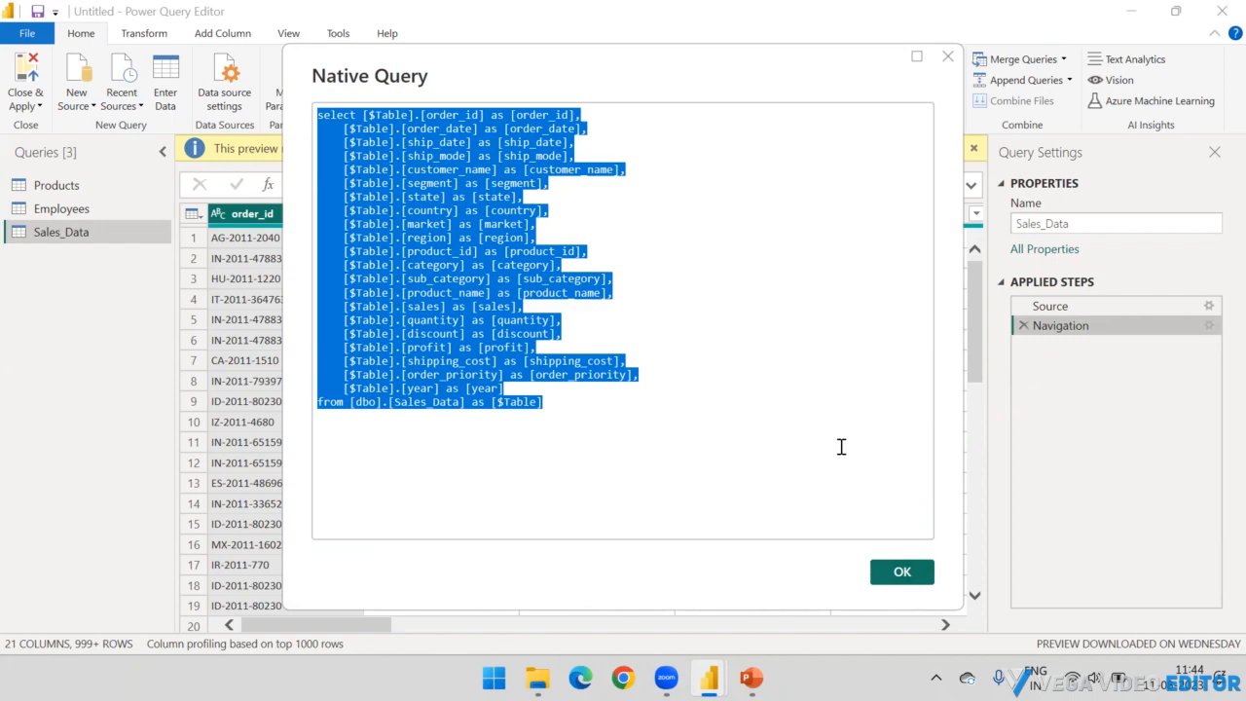
pyautogui.click(901, 573)
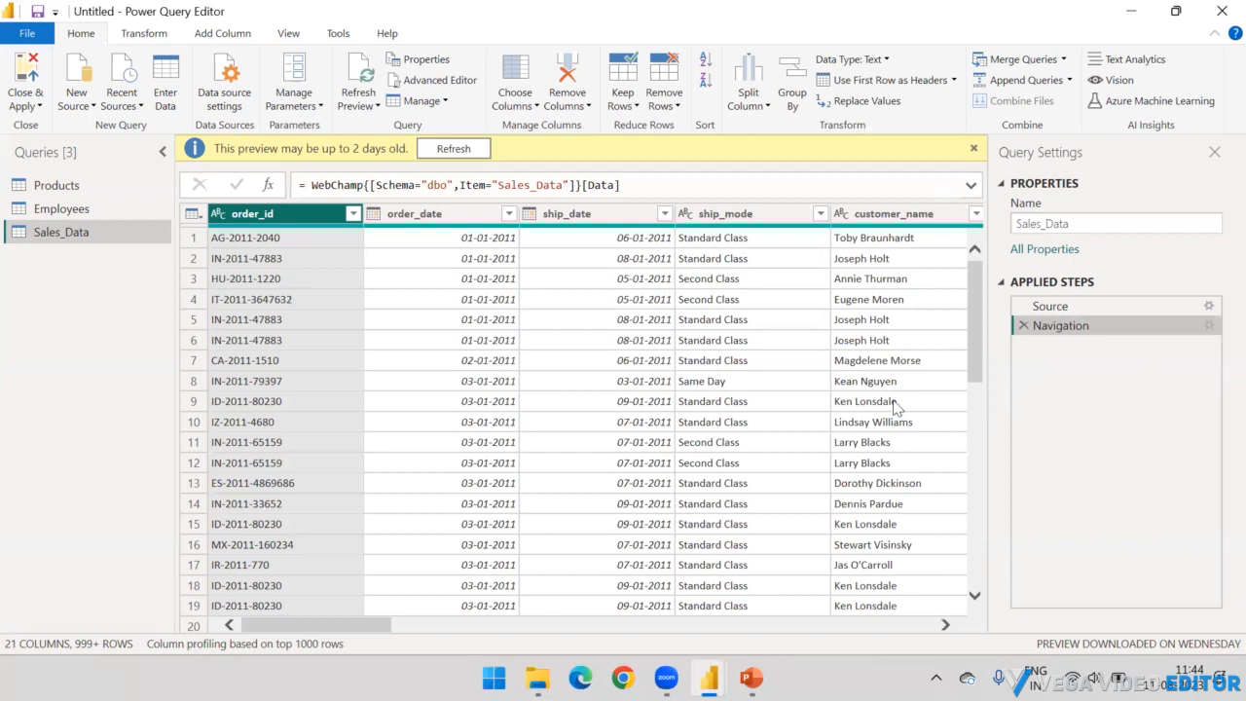
# Start a basic Group By on the Sales_Data query with region as the grouping column
pyautogui.moveTo(341, 633); pyautogui.dragTo(440, 650)
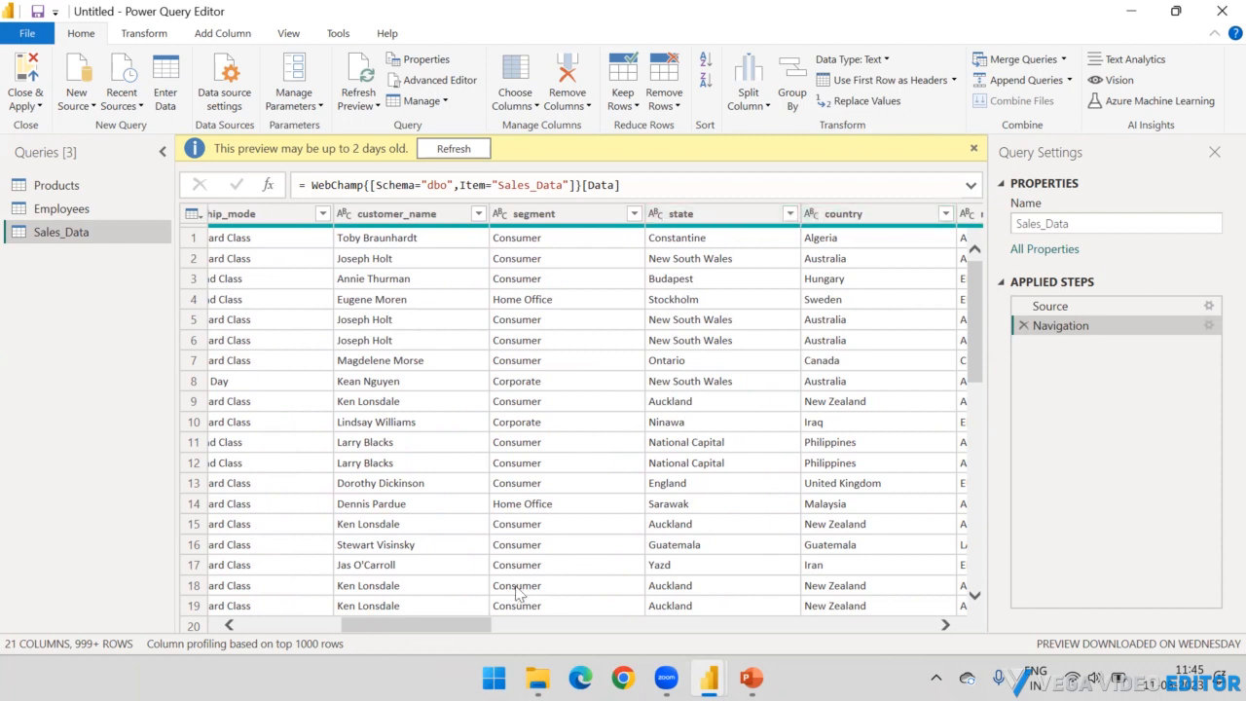
pyautogui.moveTo(427, 629); pyautogui.dragTo(523, 631)
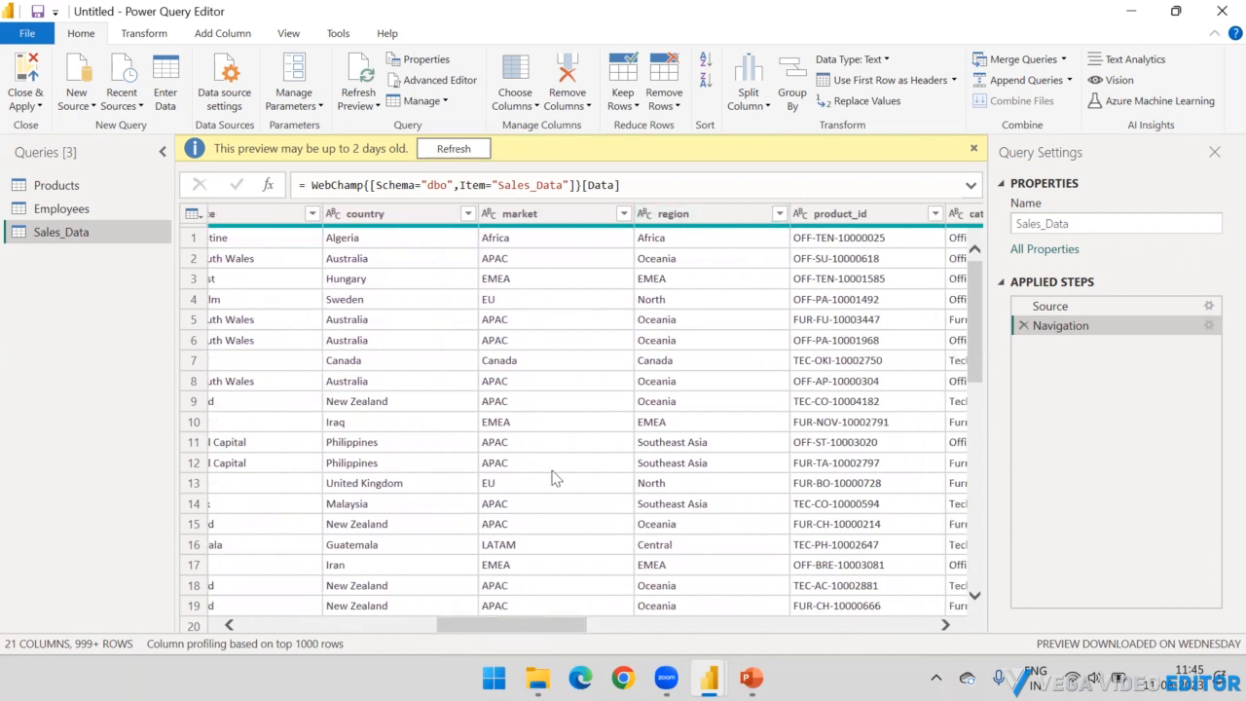
pyautogui.moveTo(500, 628); pyautogui.dragTo(682, 641)
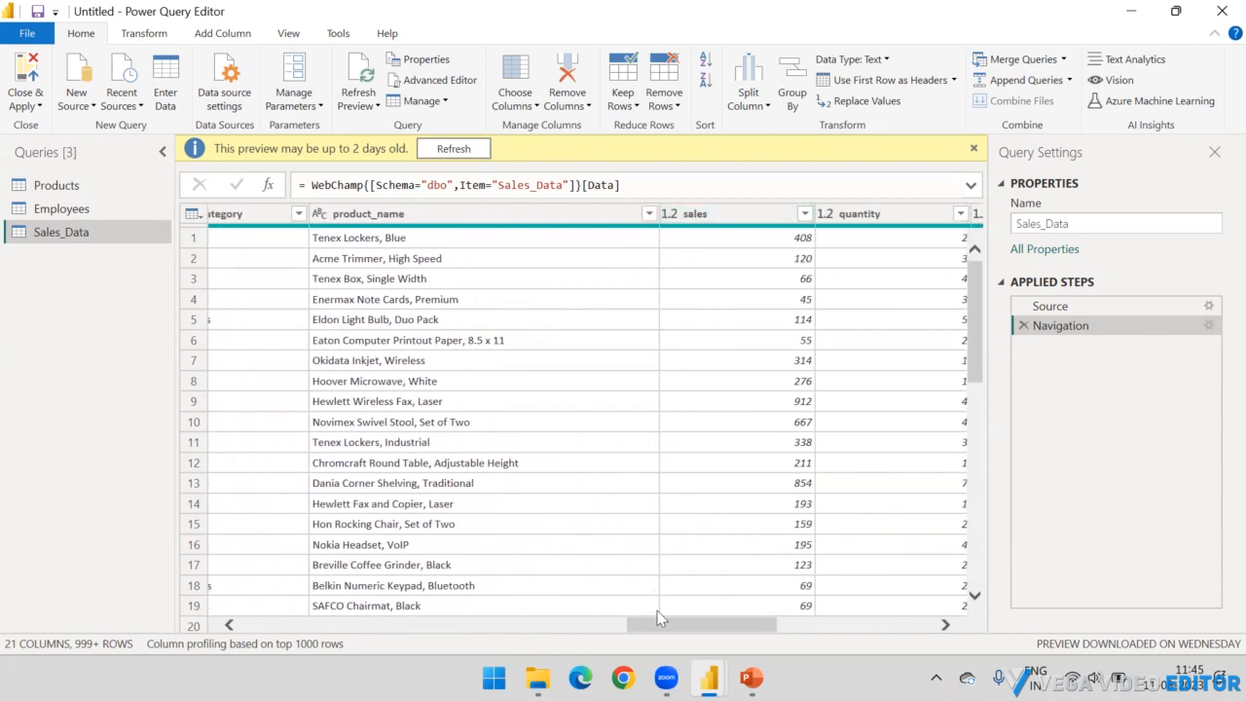
pyautogui.moveTo(674, 628); pyautogui.dragTo(544, 628)
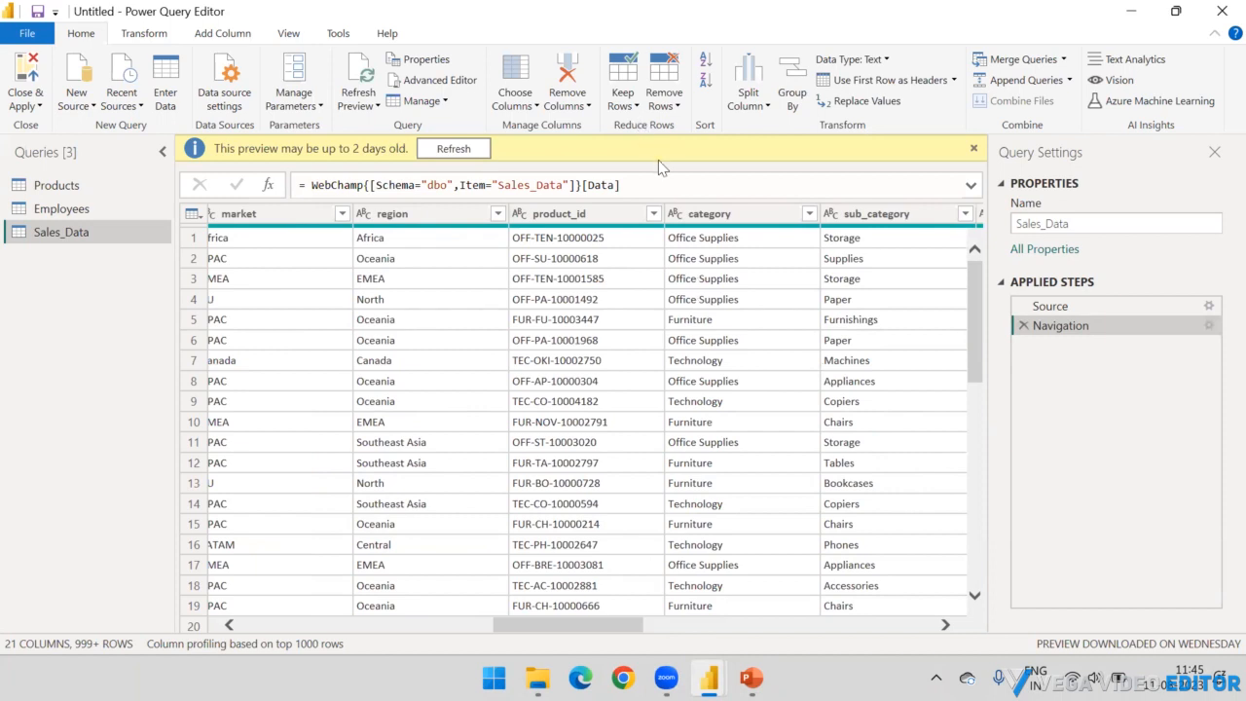
pyautogui.click(747, 97)
pyautogui.click(794, 85)
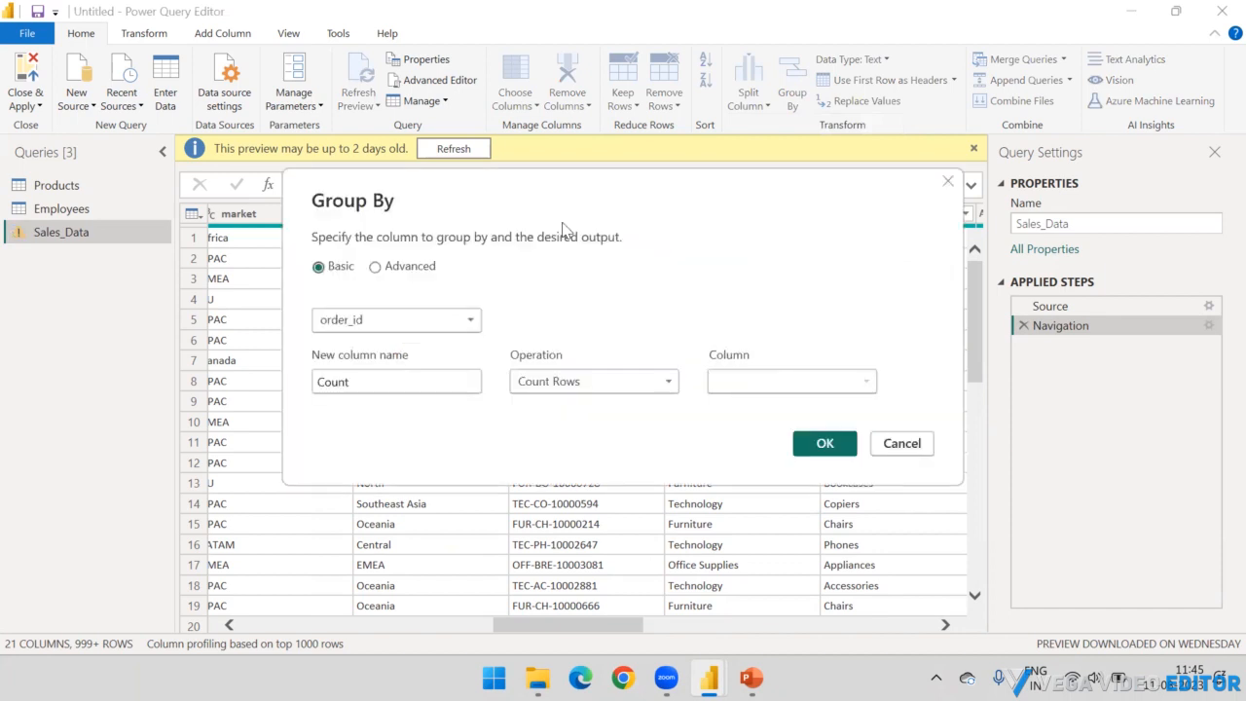
pyautogui.click(405, 320)
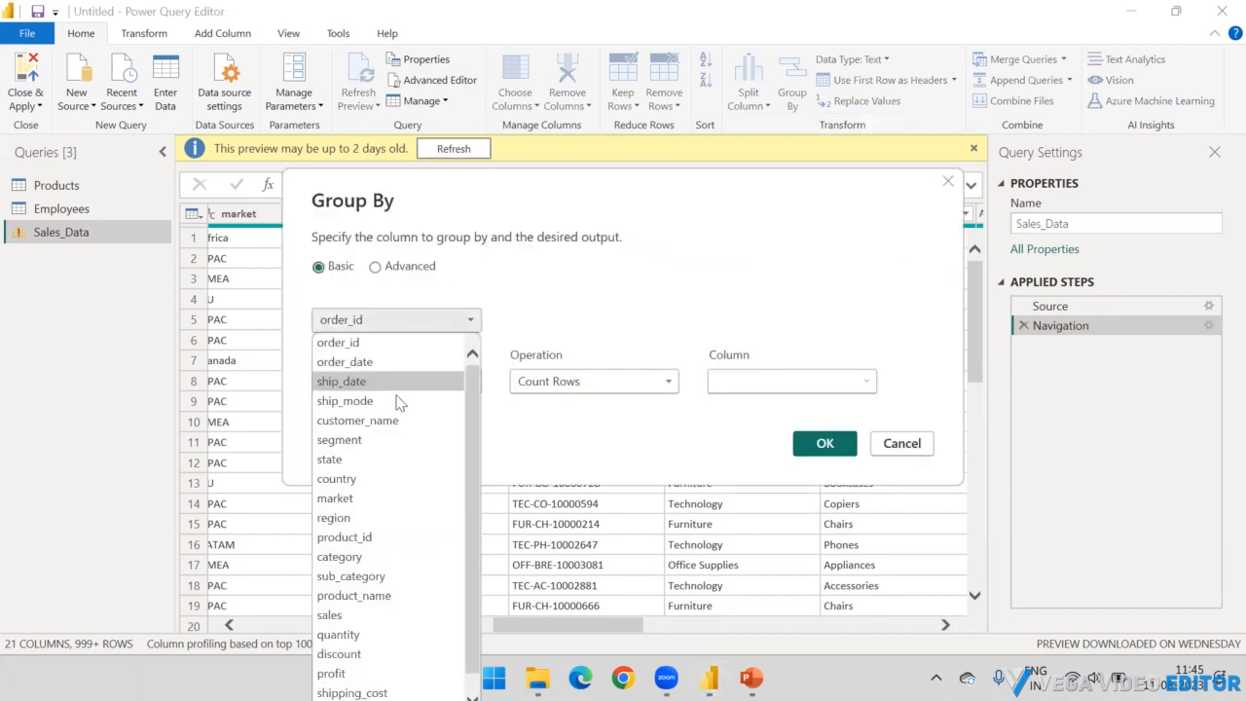
pyautogui.click(363, 516)
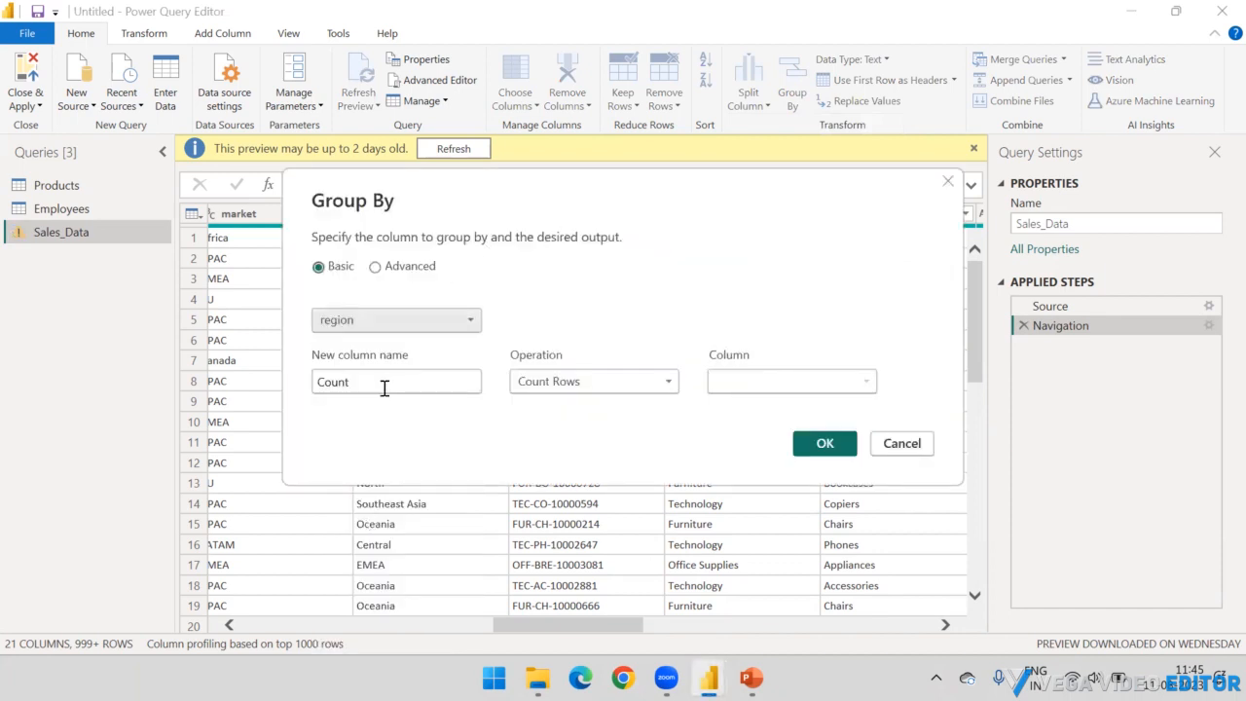
# Name the aggregated column "Sum of Sales", calculate it as the Sum of the sales column, and apply the grouping
pyautogui.moveTo(385, 386); pyautogui.dragTo(220, 387)
pyautogui.write('Su')
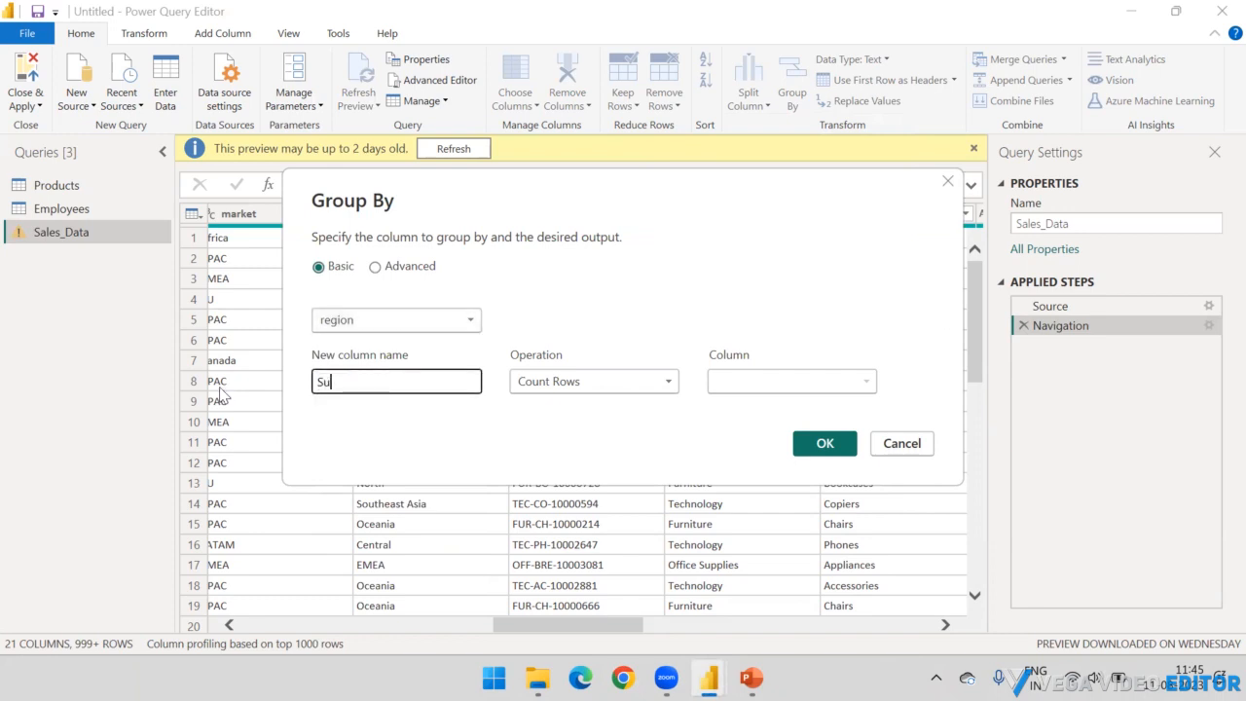
pyautogui.write('m of Sales')
pyautogui.click(584, 380)
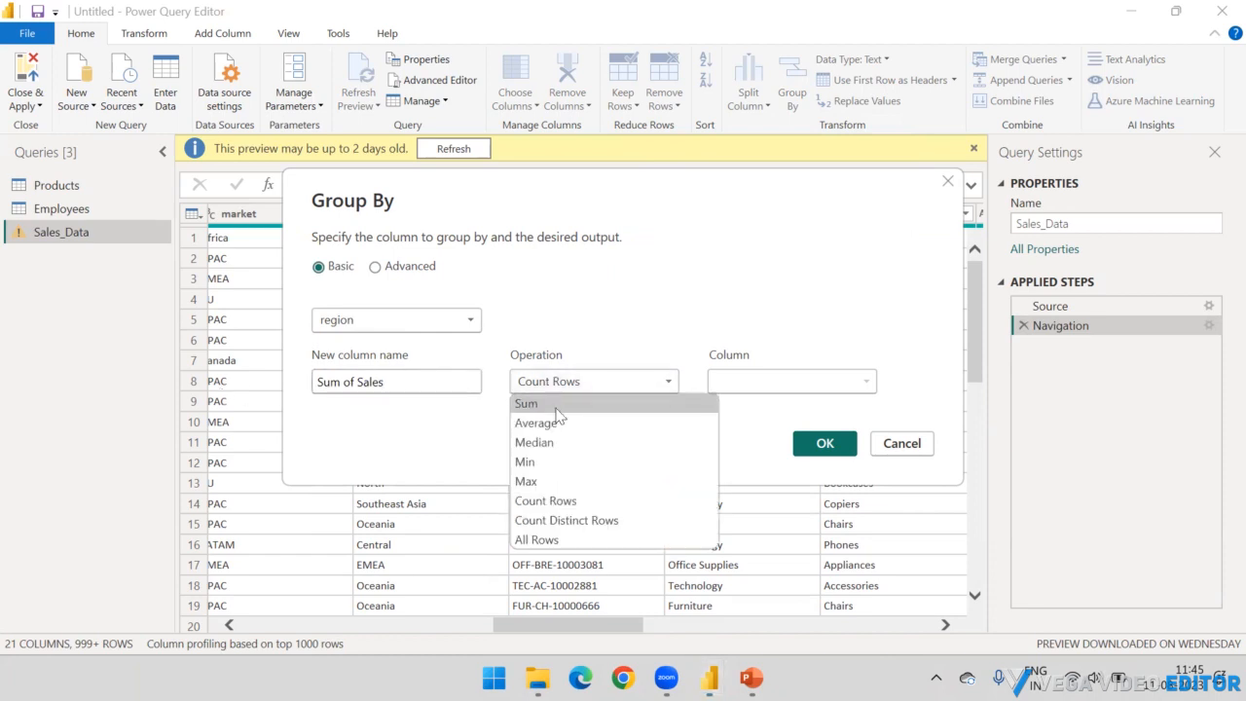
pyautogui.click(557, 407)
pyautogui.click(848, 389)
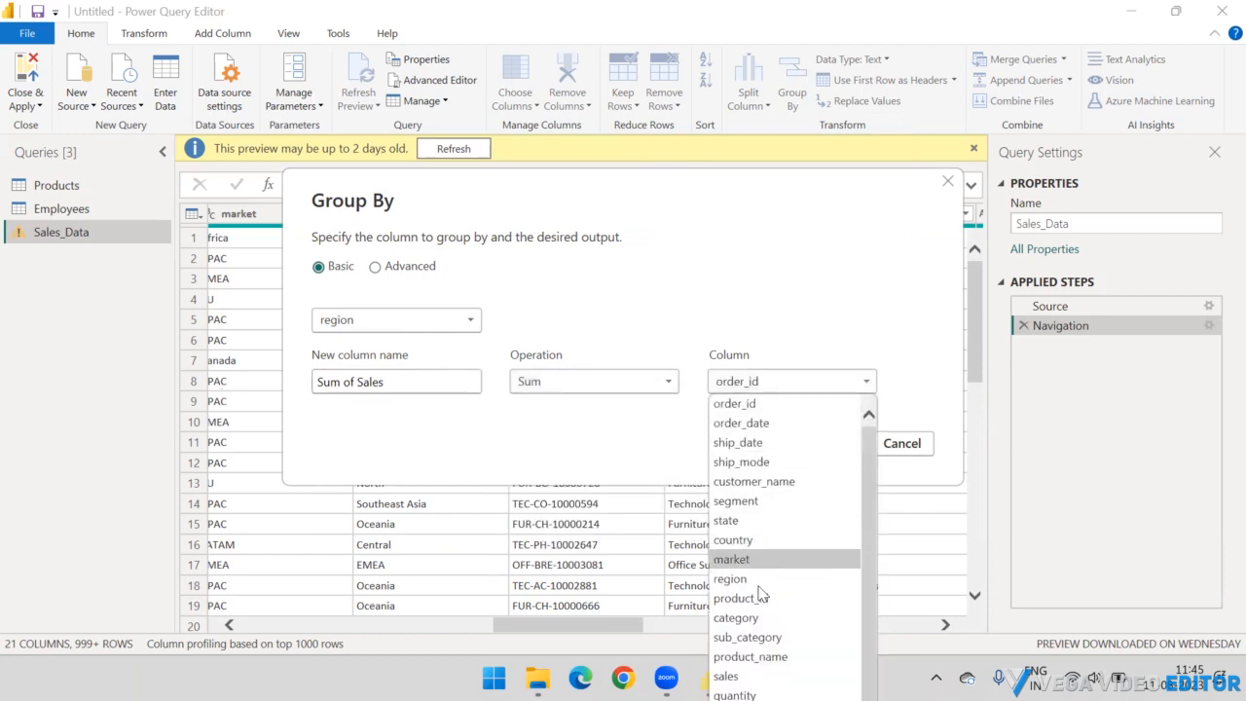
pyautogui.click(727, 675)
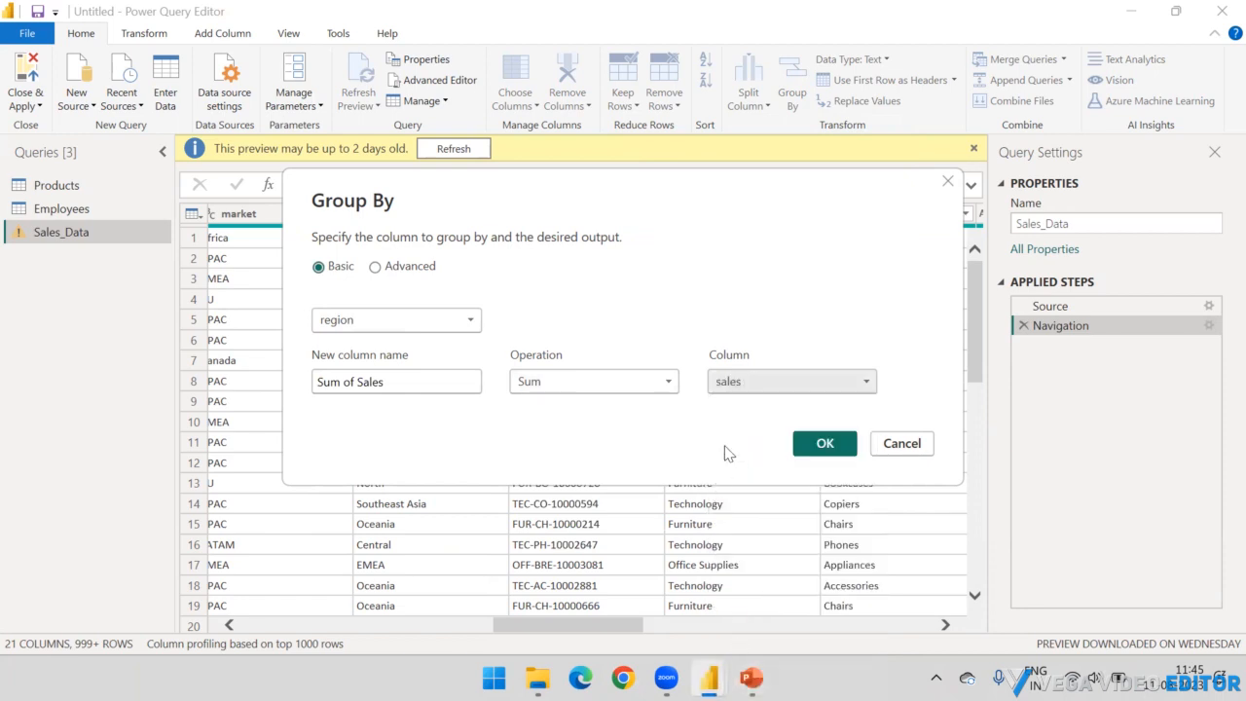
pyautogui.click(806, 443)
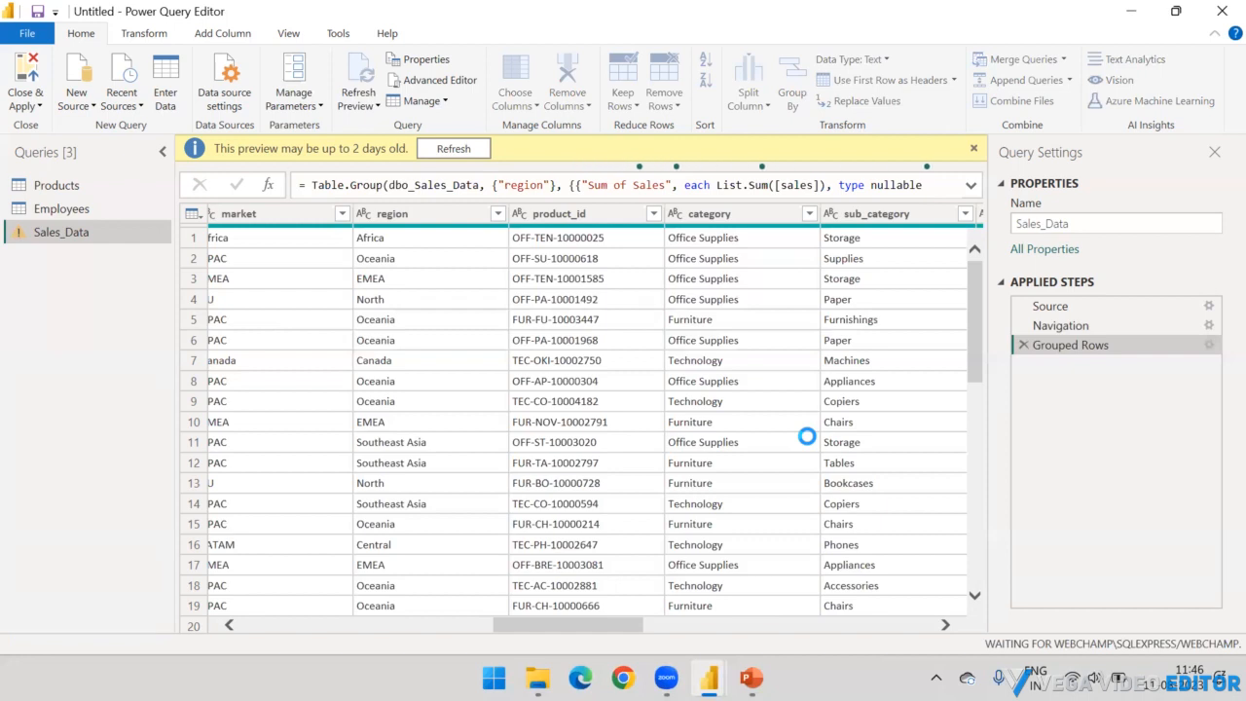
# Check whether the native query can be viewed for the Grouped Rows step
pyautogui.rightClick(1097, 346)
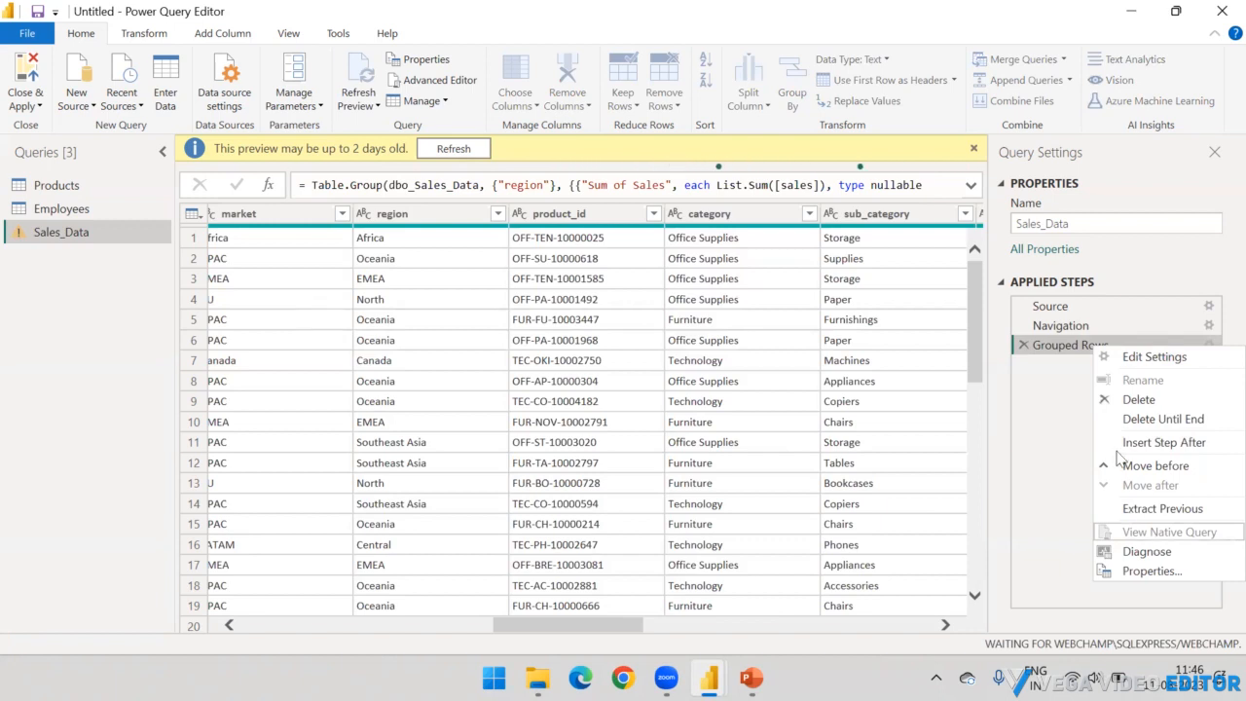
pyautogui.click(1152, 255)
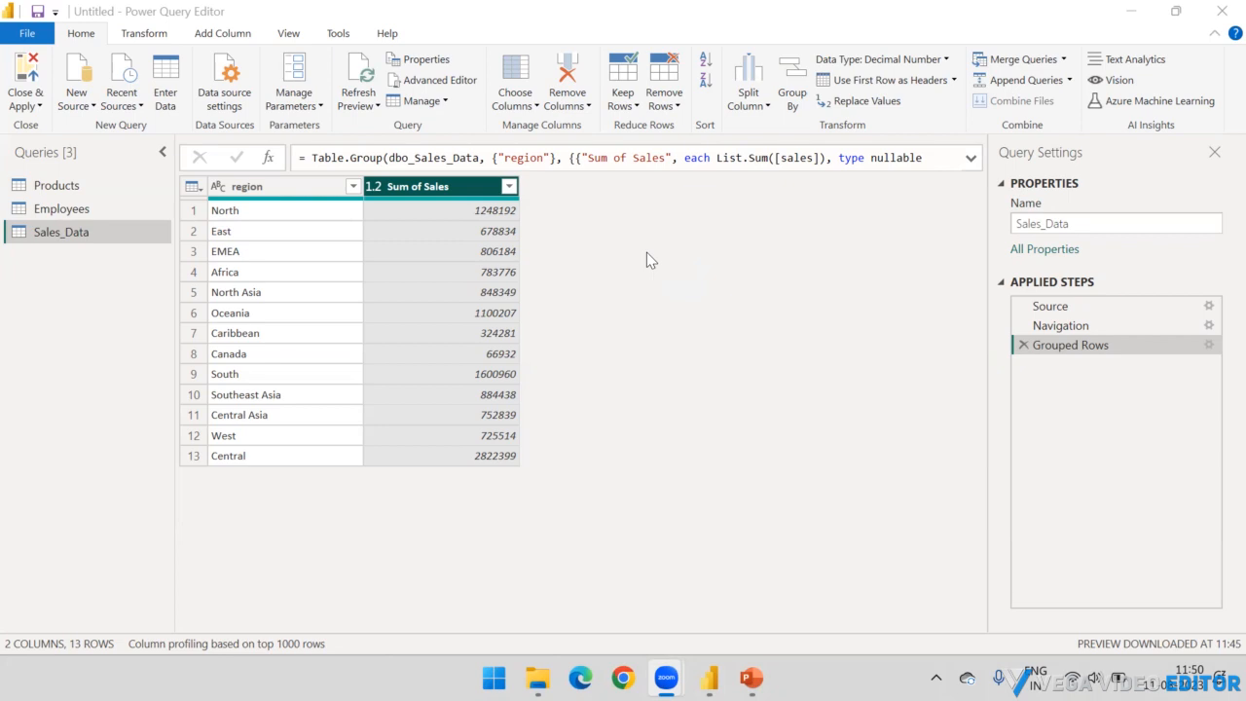
# View the native query behind the Grouped Rows step, highlight its group by [region] clause, and close it
pyautogui.rightClick(1106, 344)
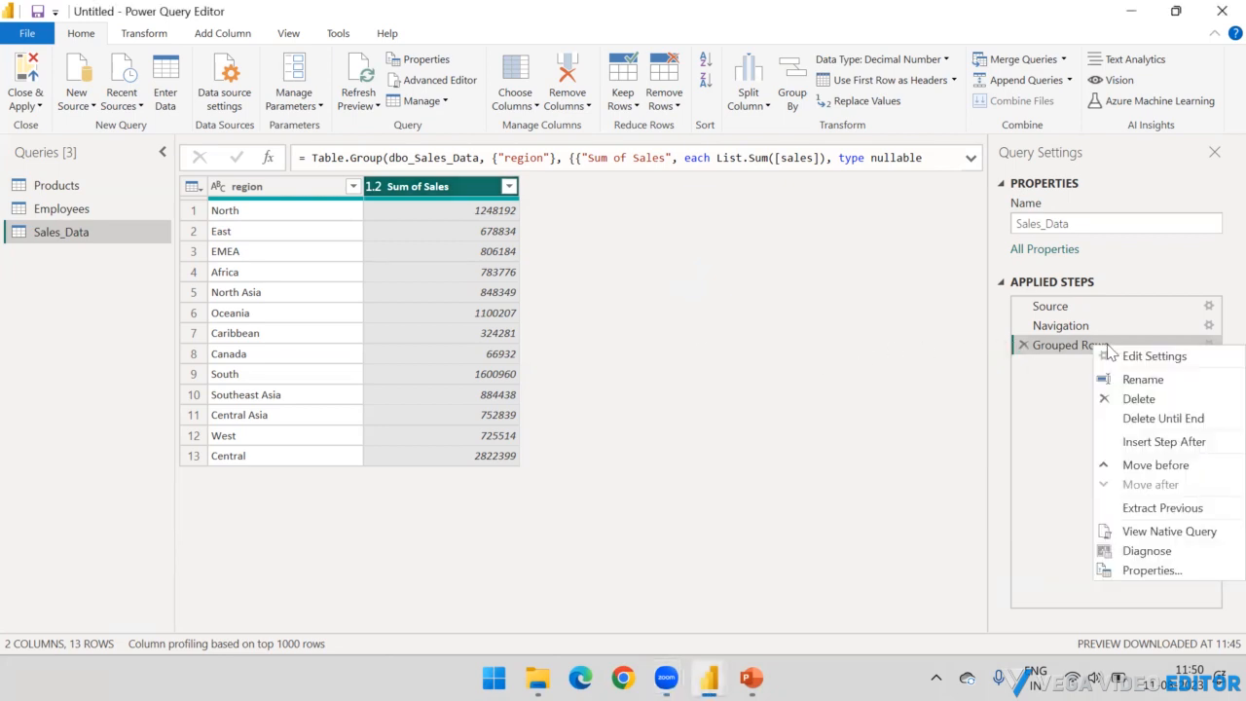
pyautogui.click(1134, 536)
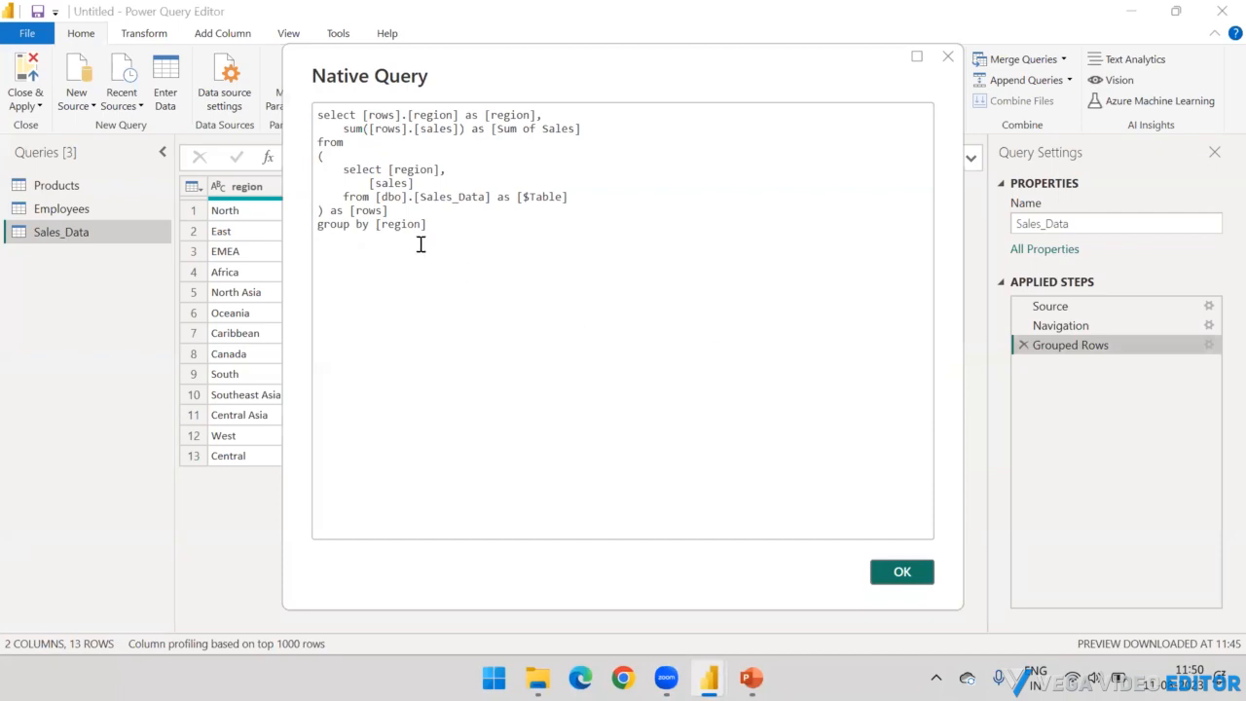
pyautogui.moveTo(420, 244); pyautogui.dragTo(273, 95)
pyautogui.click(452, 289)
pyautogui.moveTo(437, 224); pyautogui.dragTo(280, 232)
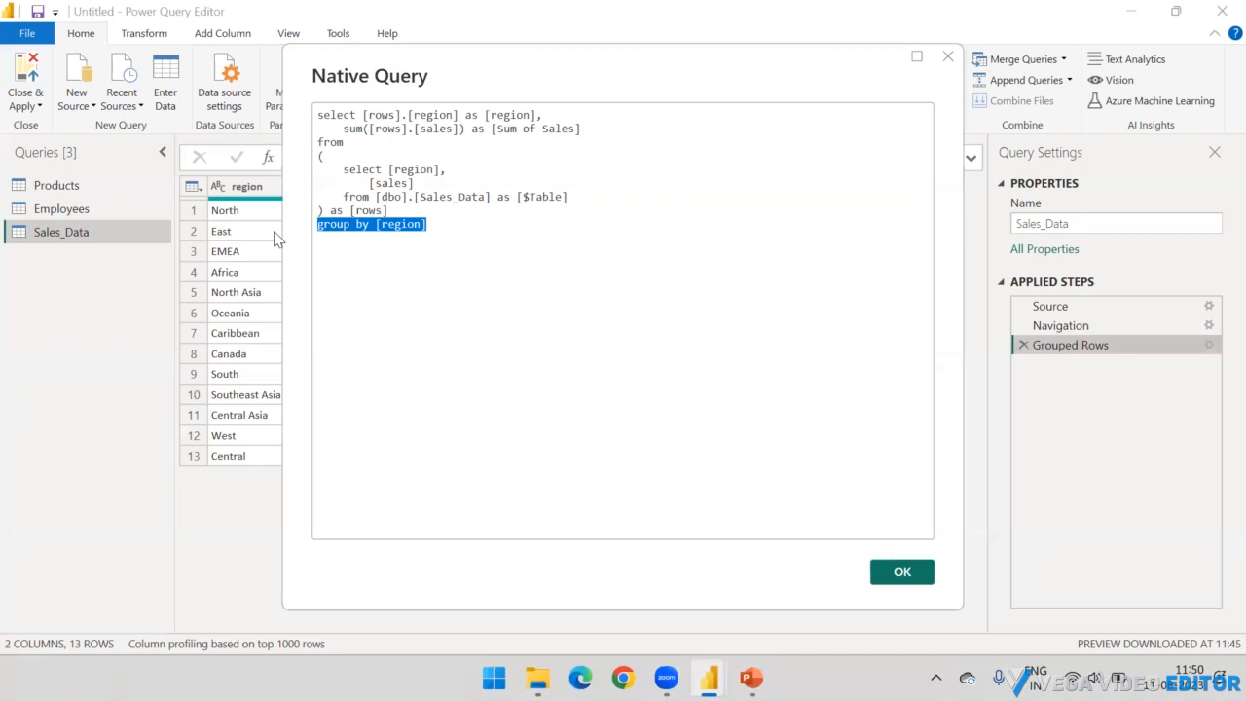
pyautogui.click(899, 578)
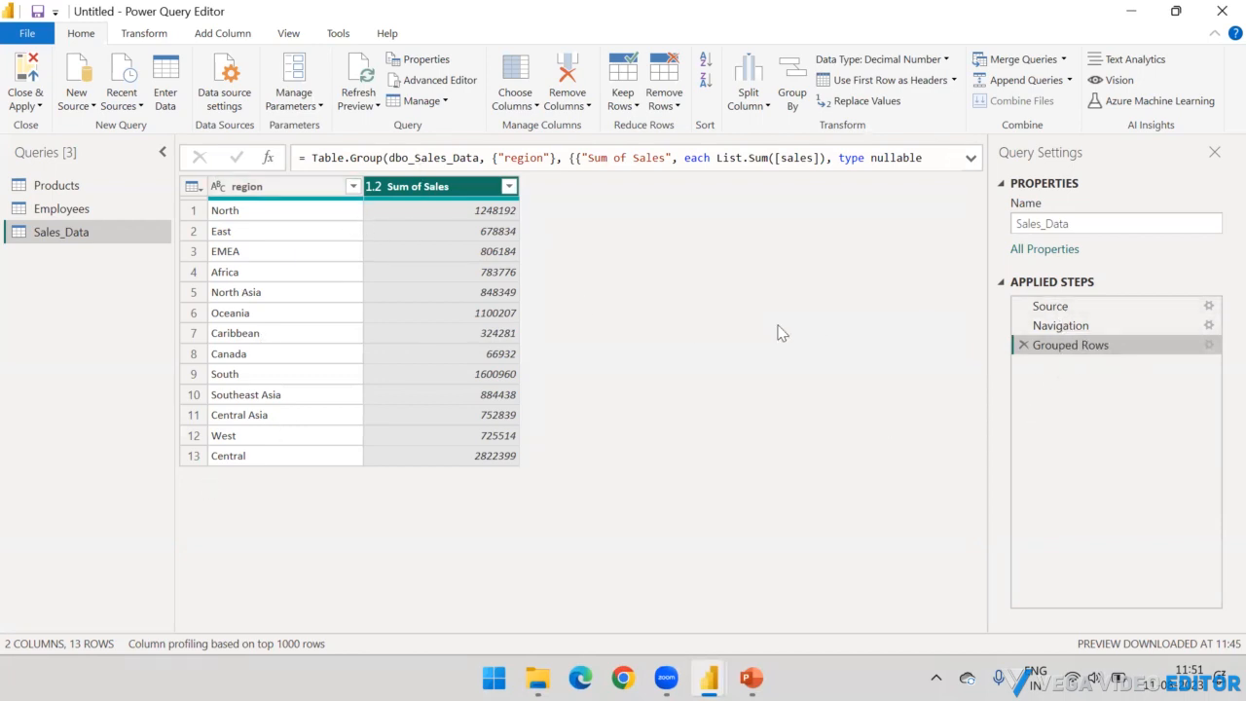
# Reopen the native query of the Grouped Rows step to review its nested select statement, and close it
pyautogui.rightClick(1069, 345)
pyautogui.click(1134, 530)
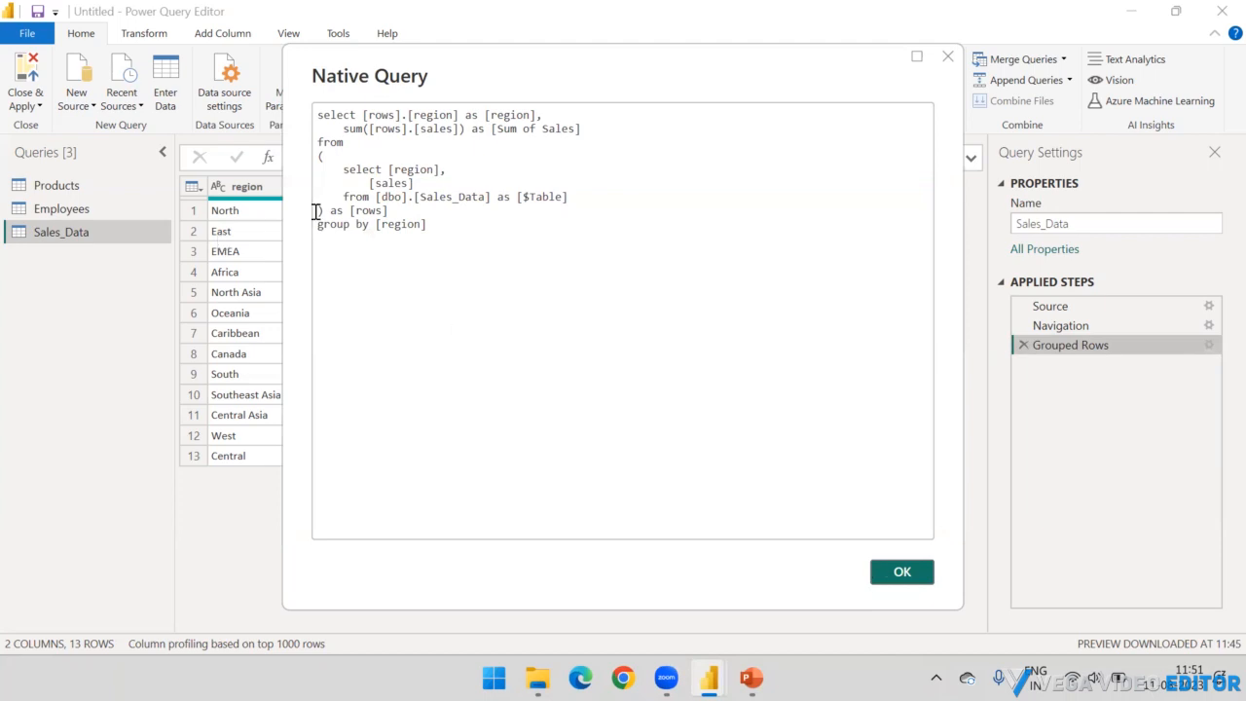
pyautogui.click(883, 574)
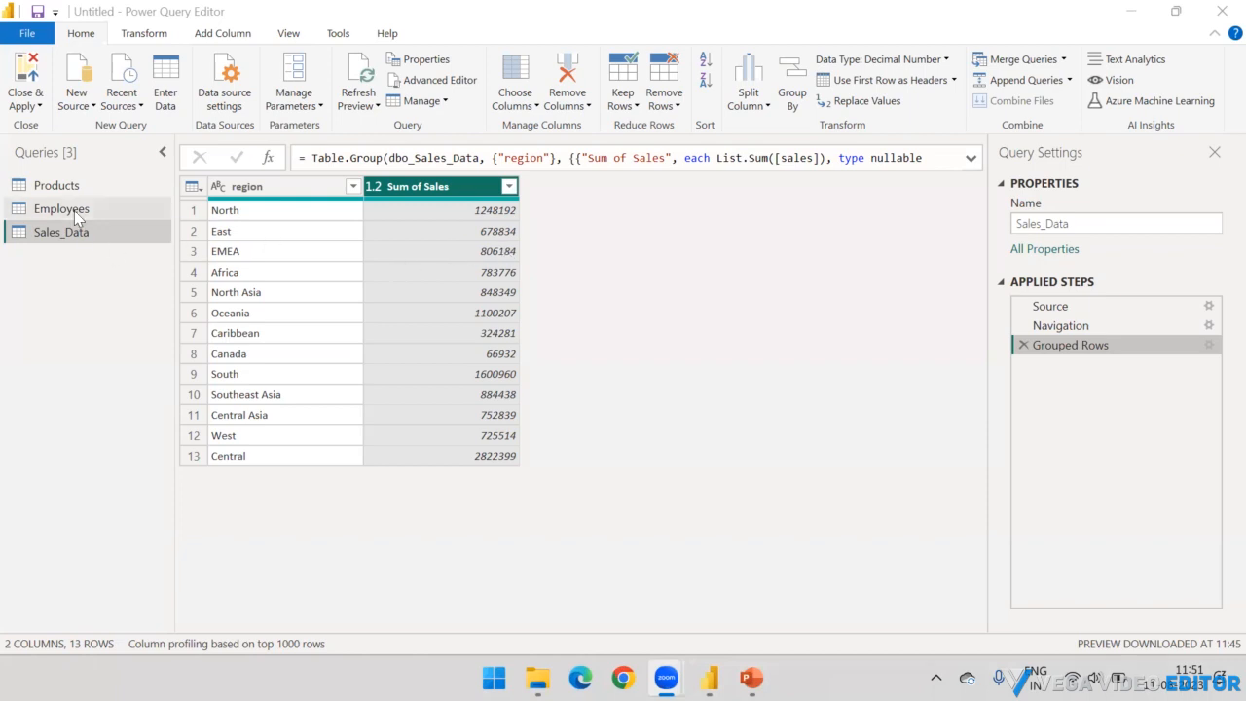
# Close the Power Query Editor applying the pending changes, accept the second data source's security risk, and switch to PowerPoint
pyautogui.click(28, 102)
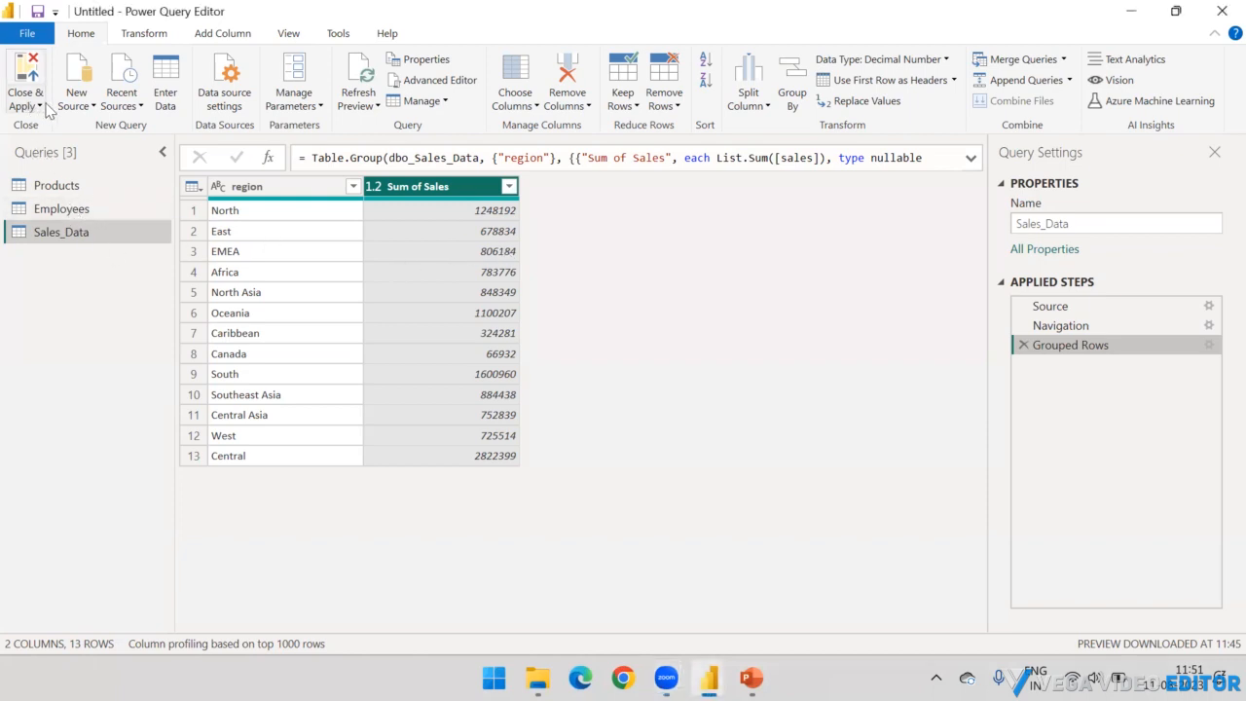
pyautogui.click(39, 106)
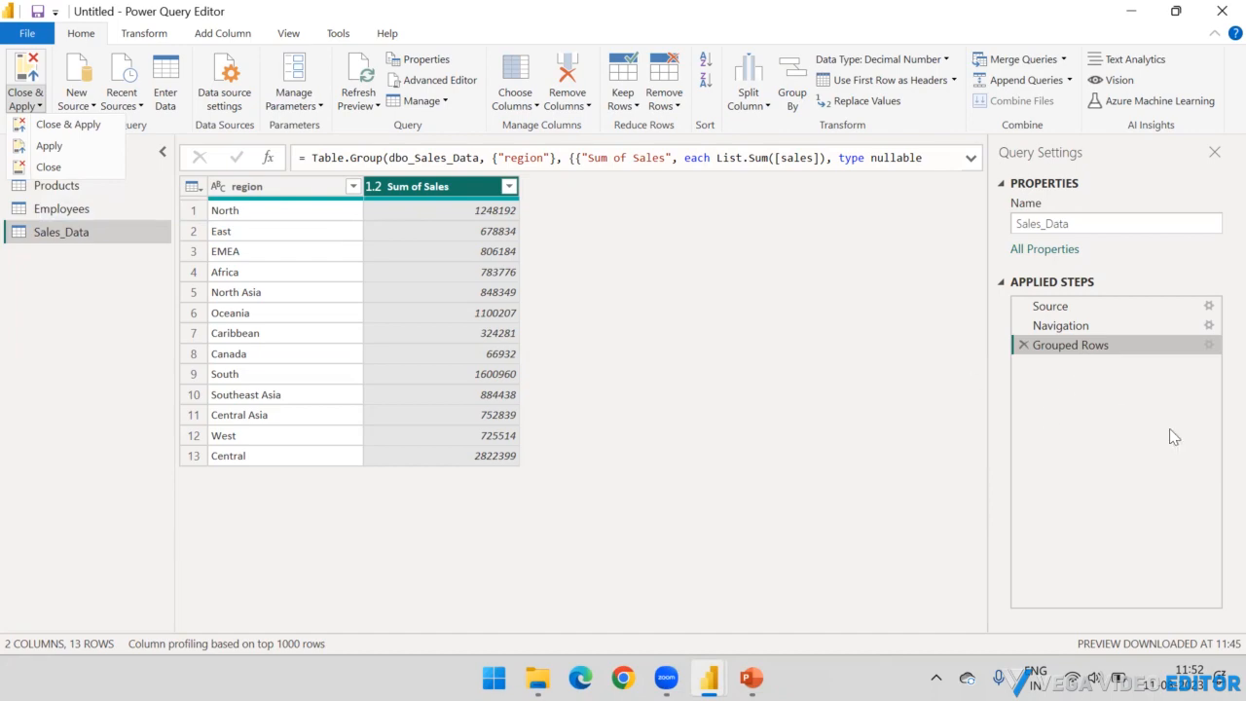
pyautogui.click(1129, 11)
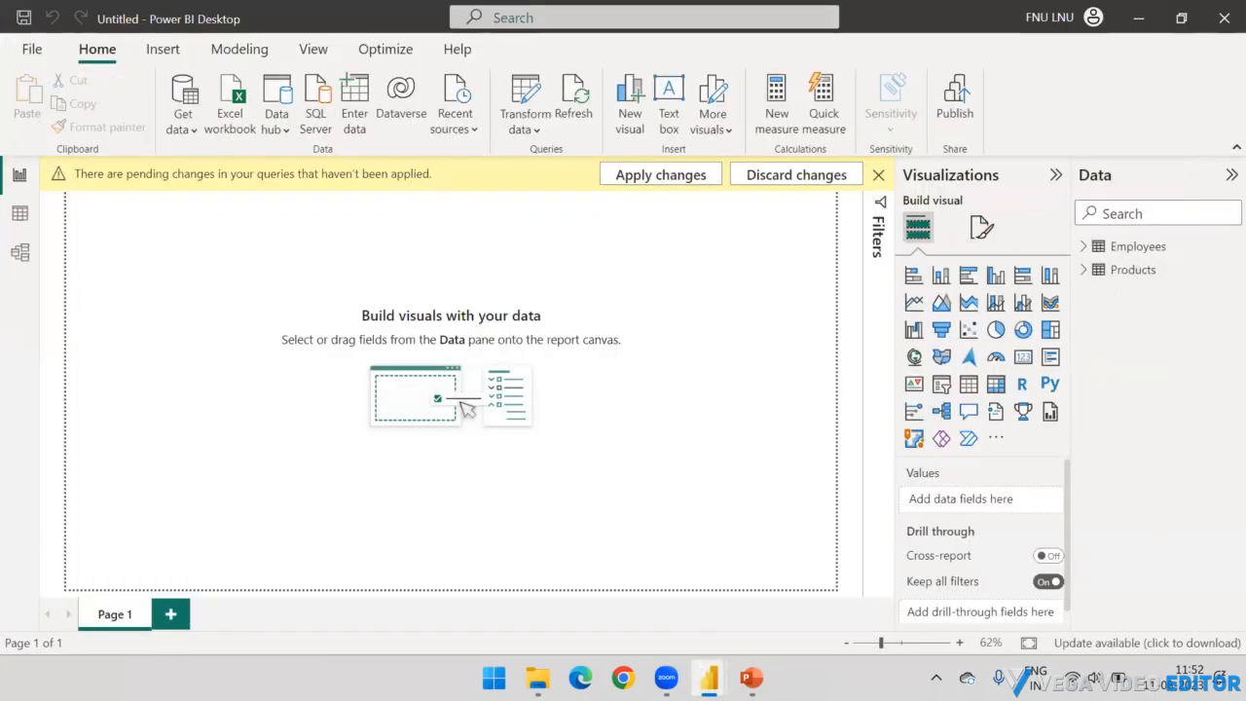
pyautogui.moveTo(710, 673)
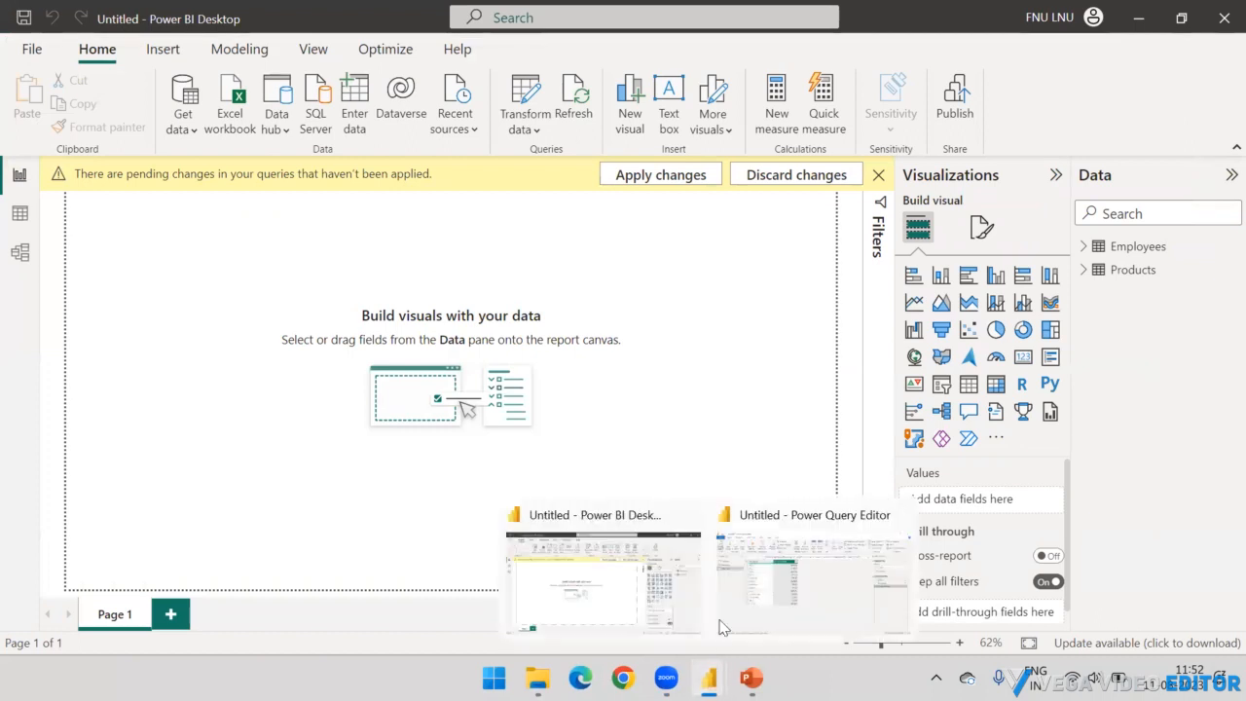
pyautogui.click(754, 574)
pyautogui.click(39, 105)
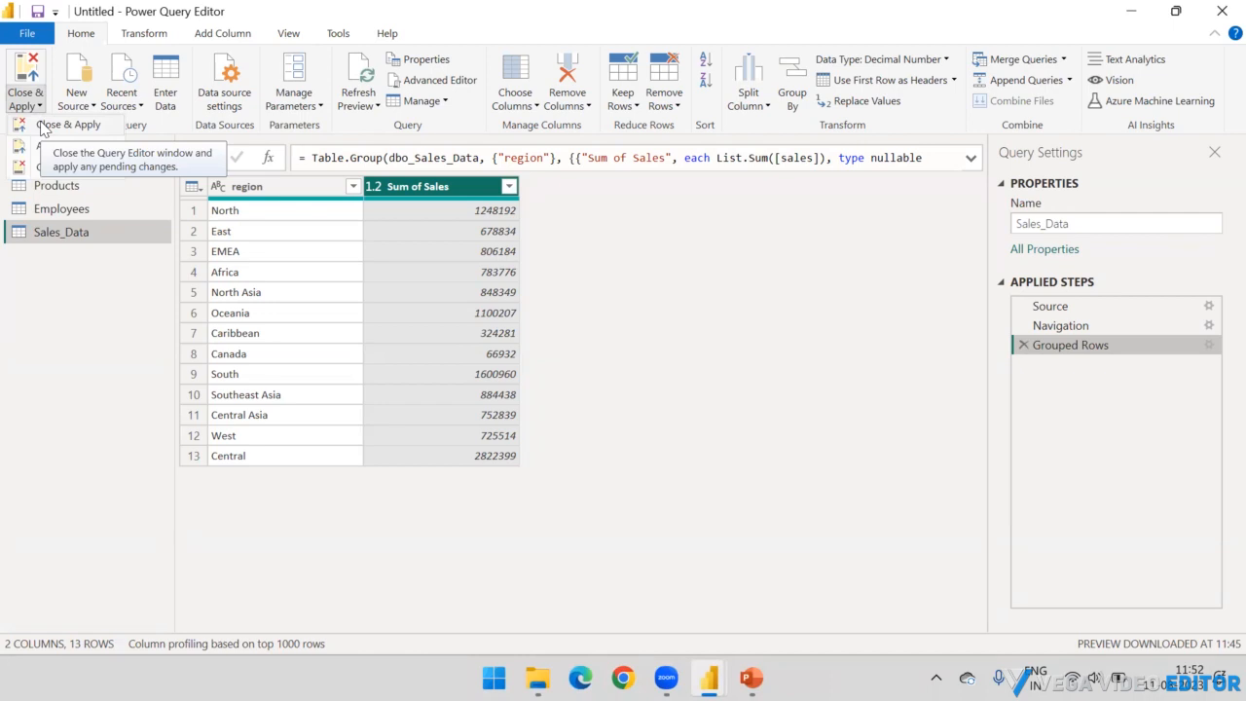
pyautogui.click(44, 126)
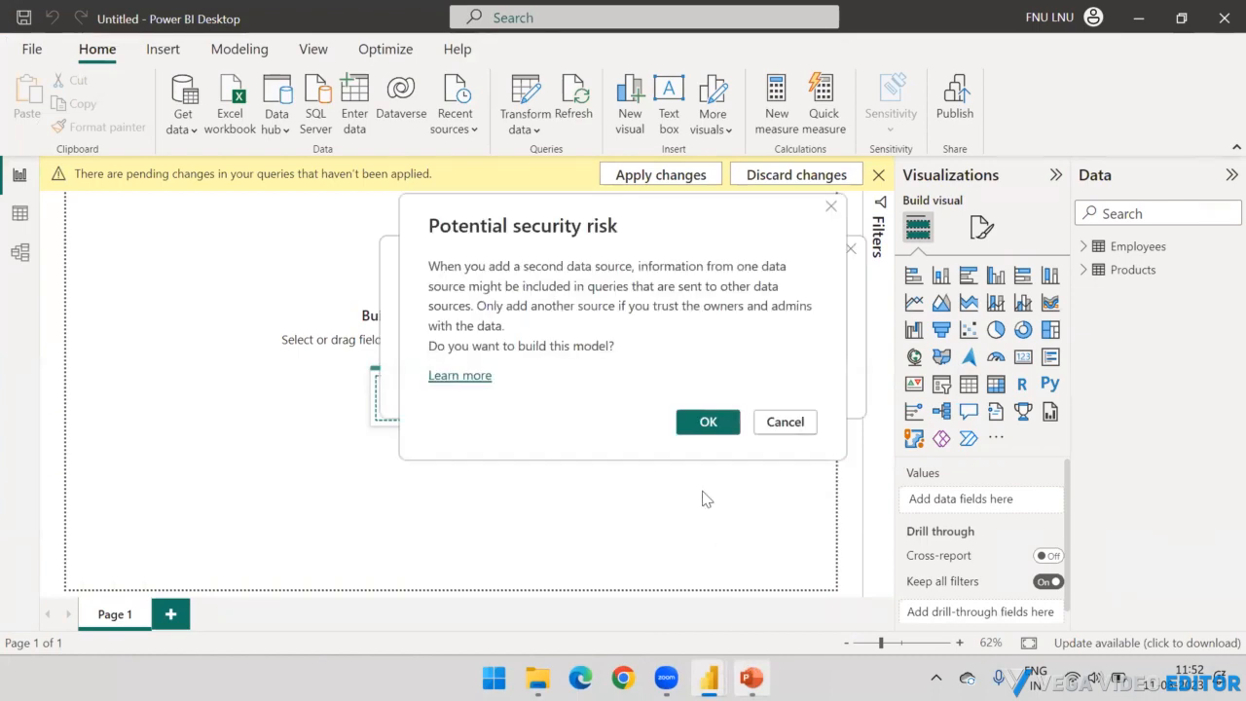
pyautogui.click(709, 428)
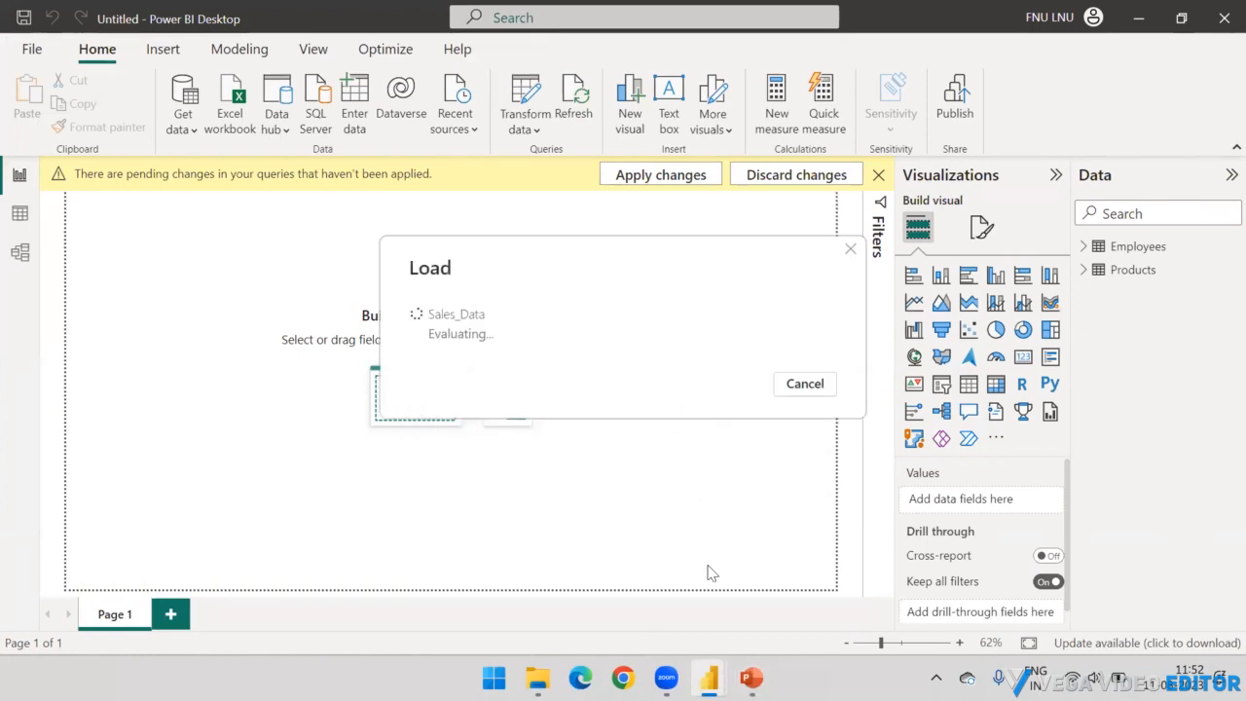
pyautogui.click(751, 677)
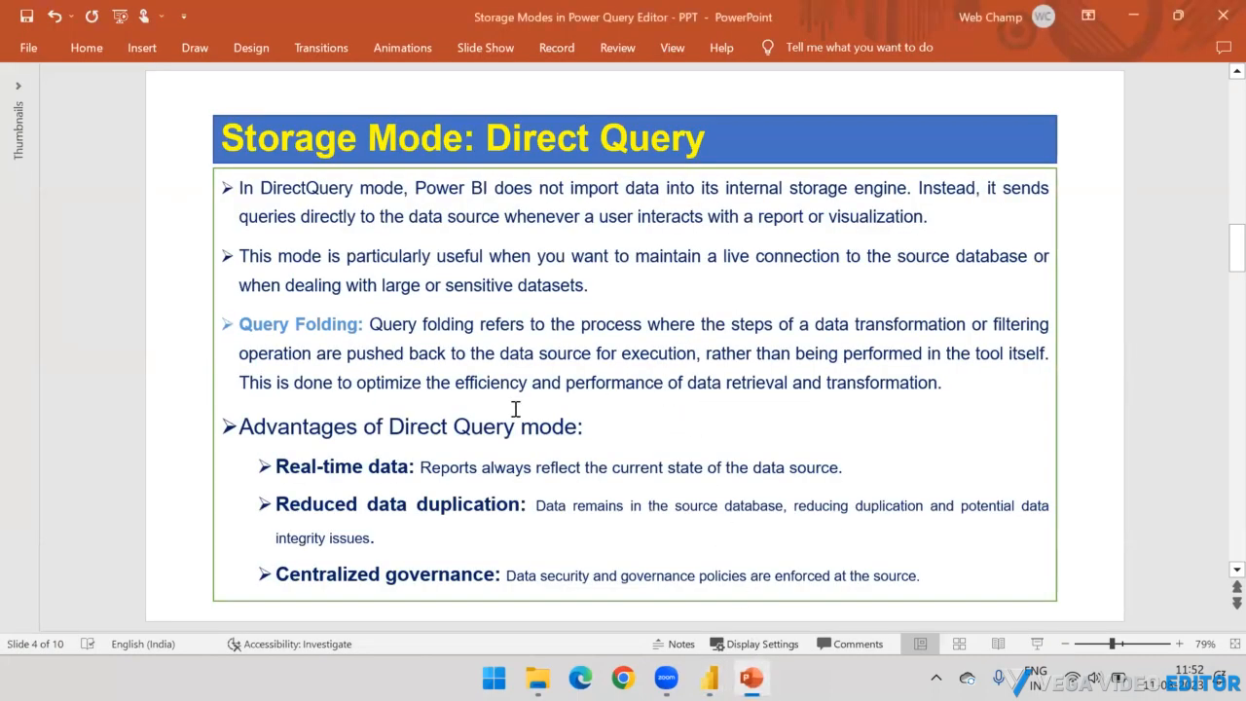
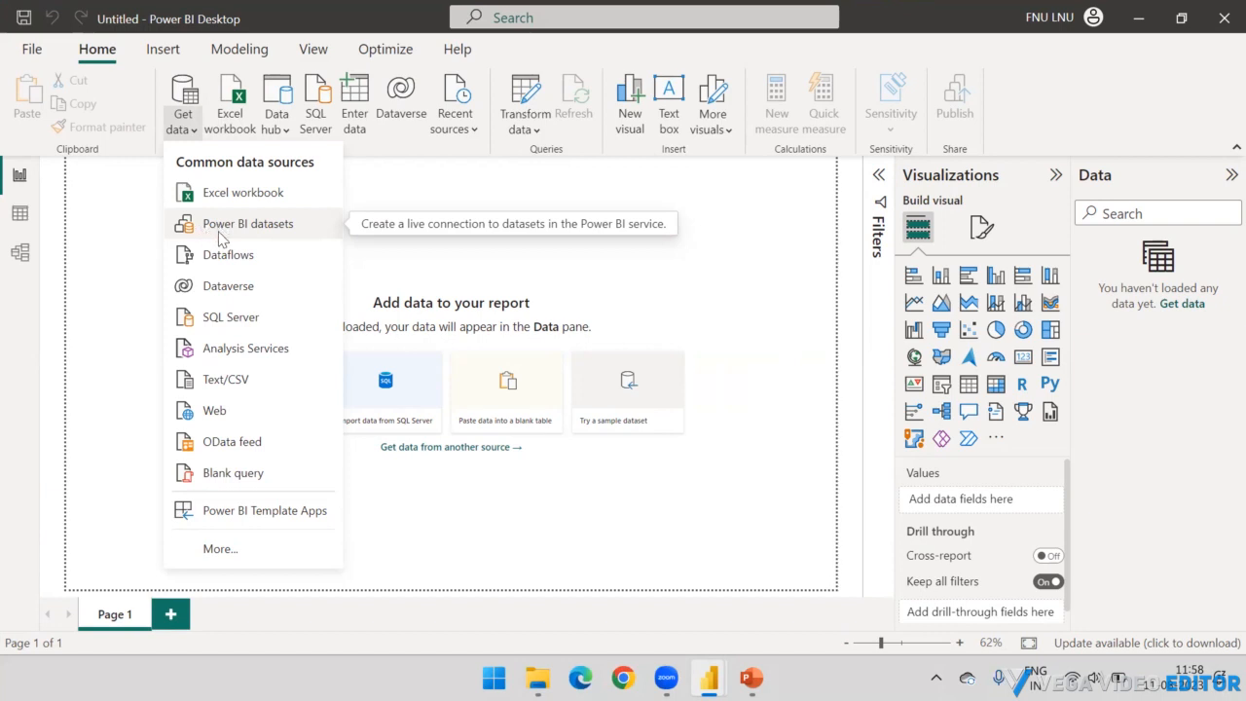
# Browse the Power BI datasets in the Data hub, leave without connecting, and check which account is signed in
pyautogui.click(219, 232)
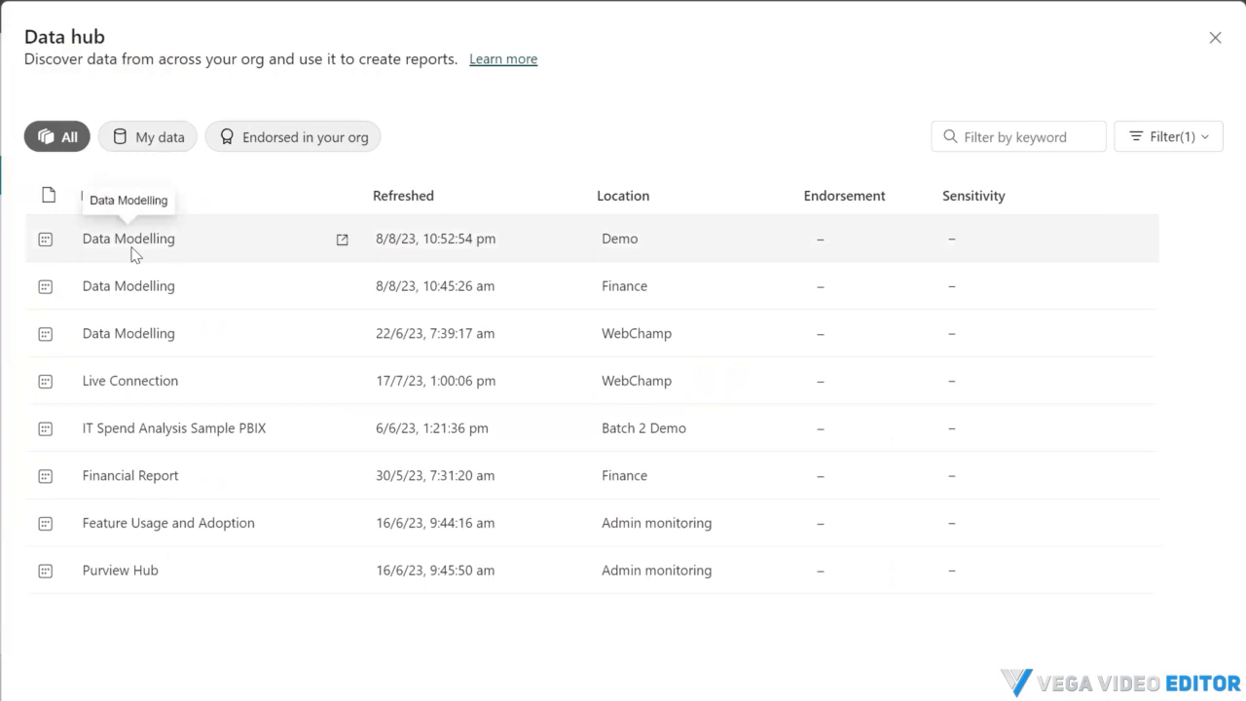
pyautogui.click(133, 251)
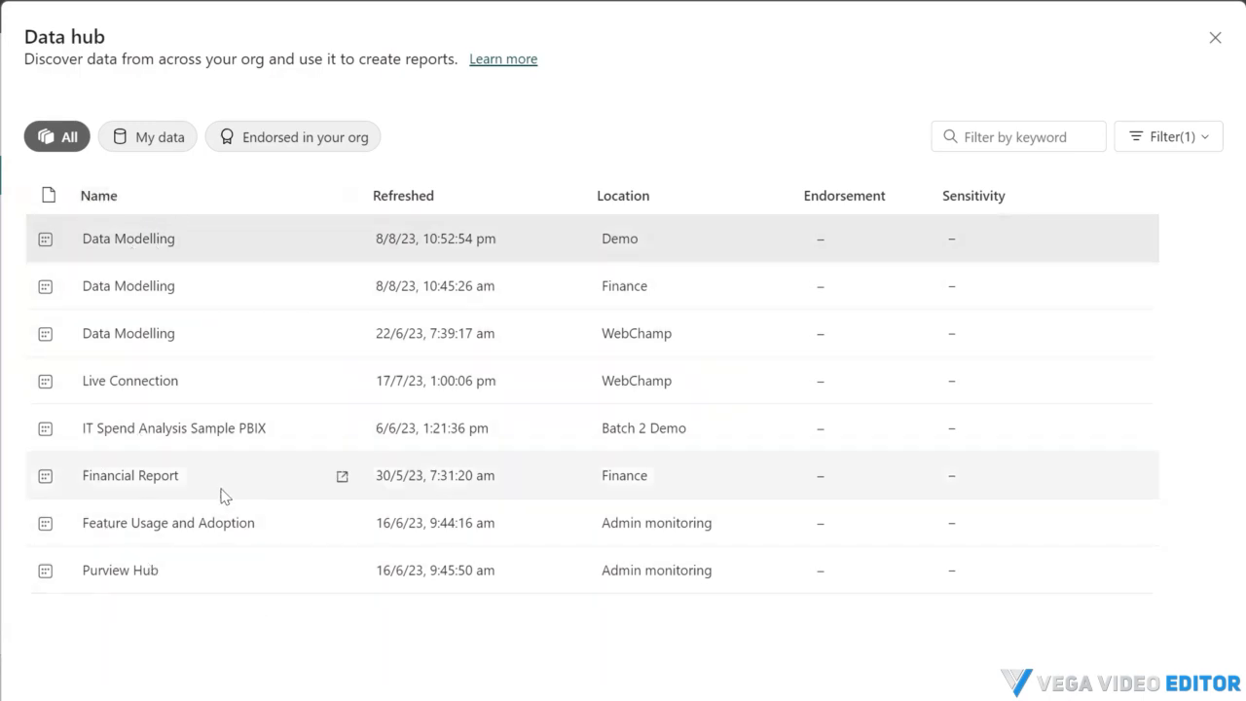
pyautogui.click(1213, 39)
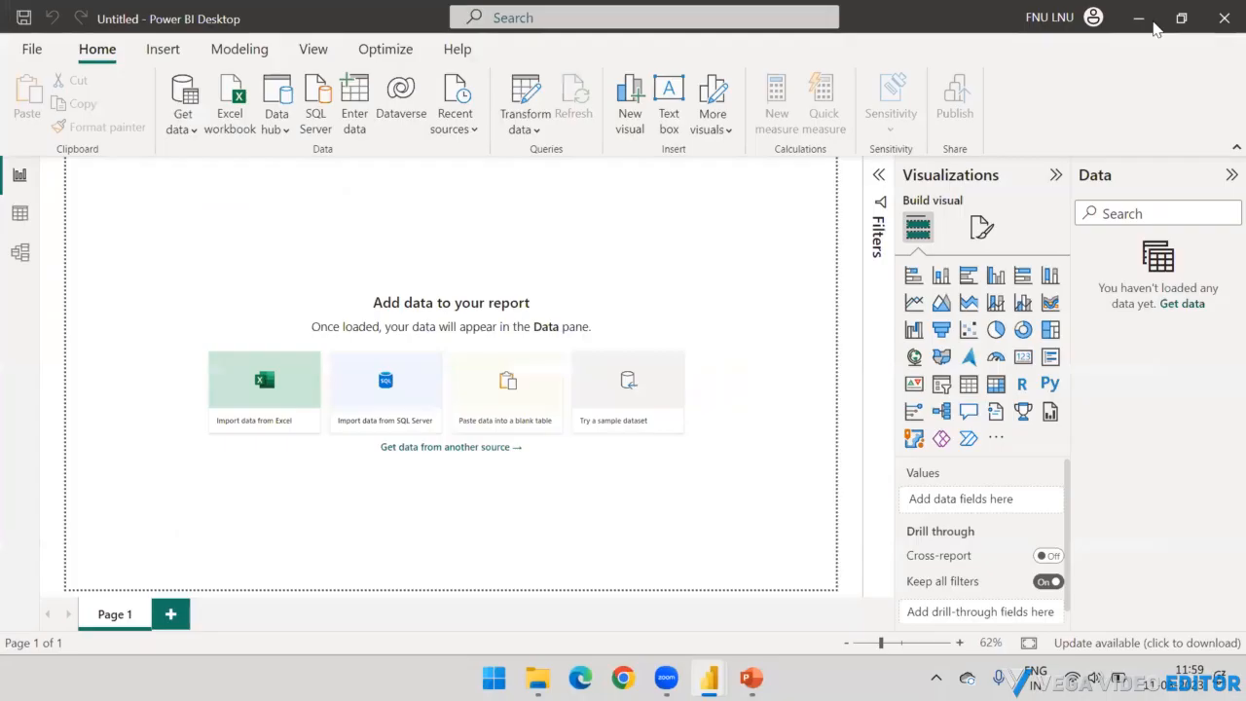
pyautogui.click(1089, 21)
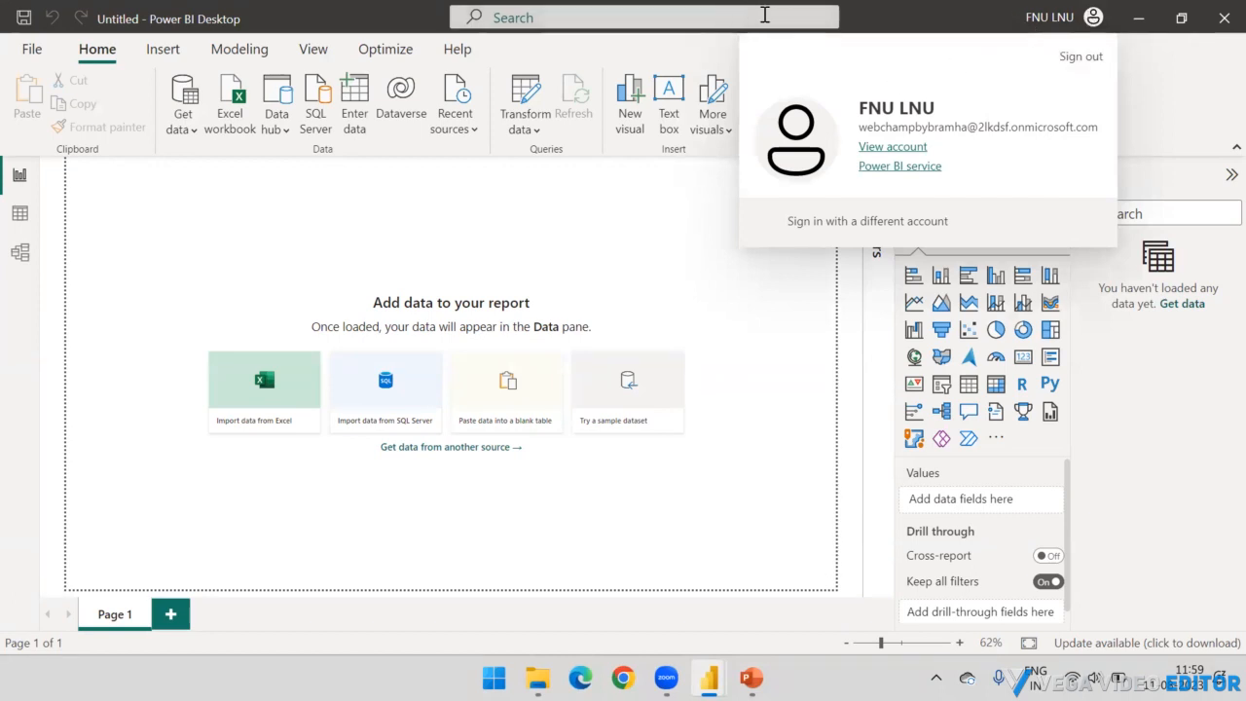
# Create a live connection to the Data Modelling Power BI dataset located in Demo
pyautogui.click(184, 128)
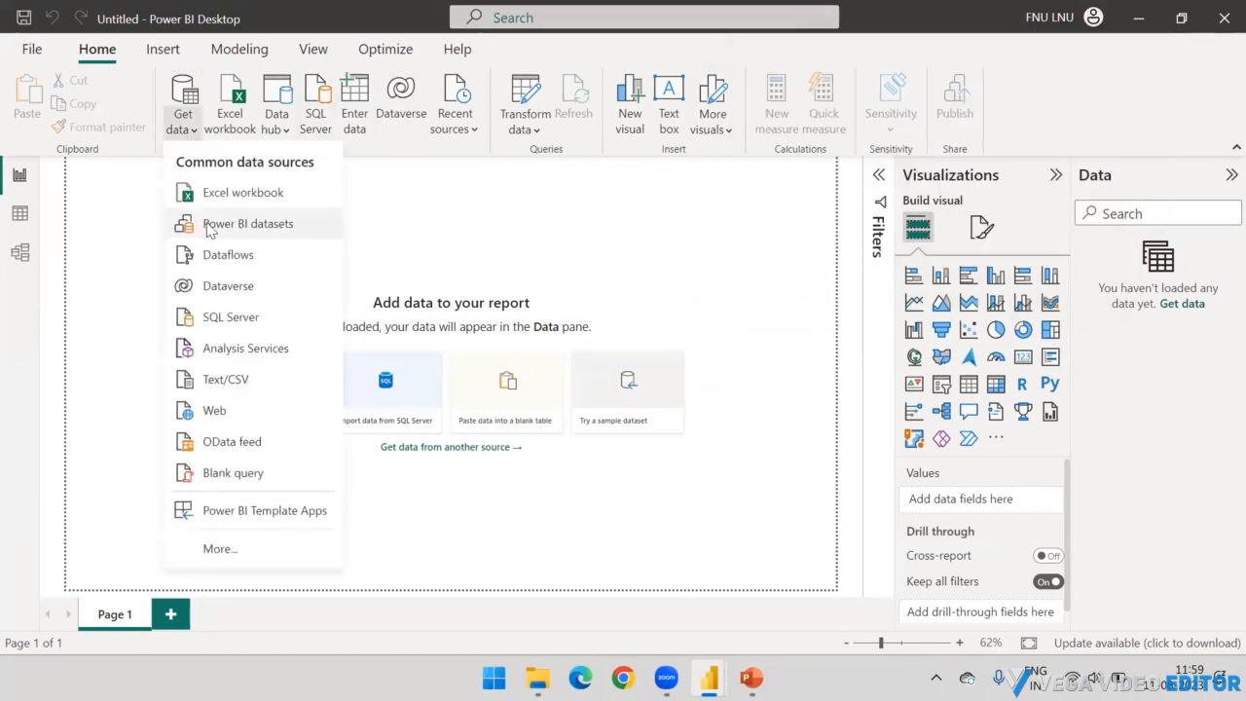
pyautogui.click(208, 225)
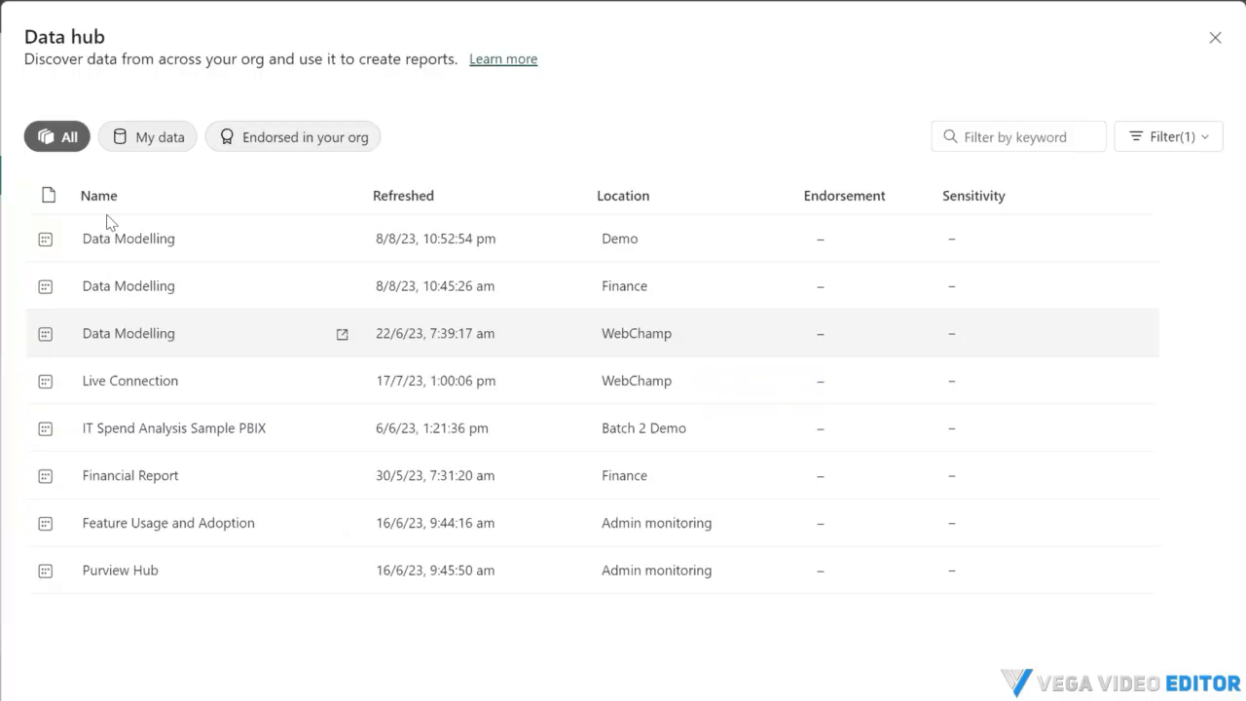
pyautogui.doubleClick(208, 238)
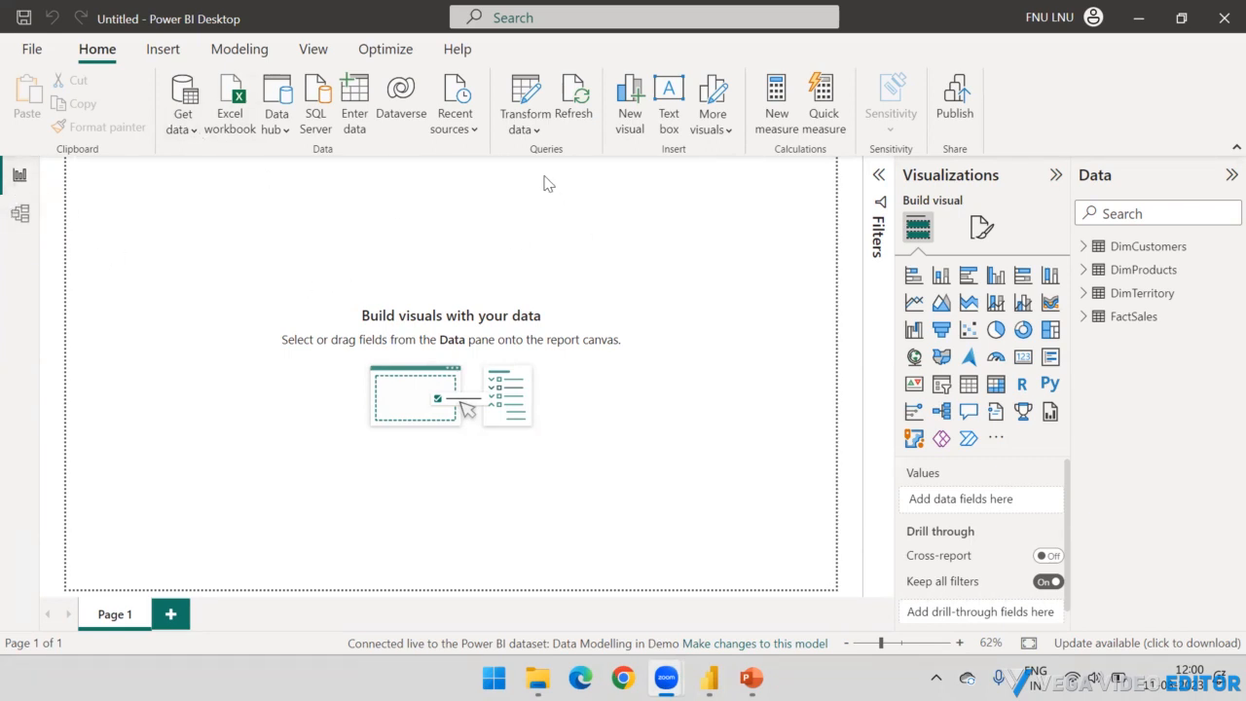
# Try to open the live-connected dataset for data transformation, and decline adding a local model
pyautogui.click(535, 126)
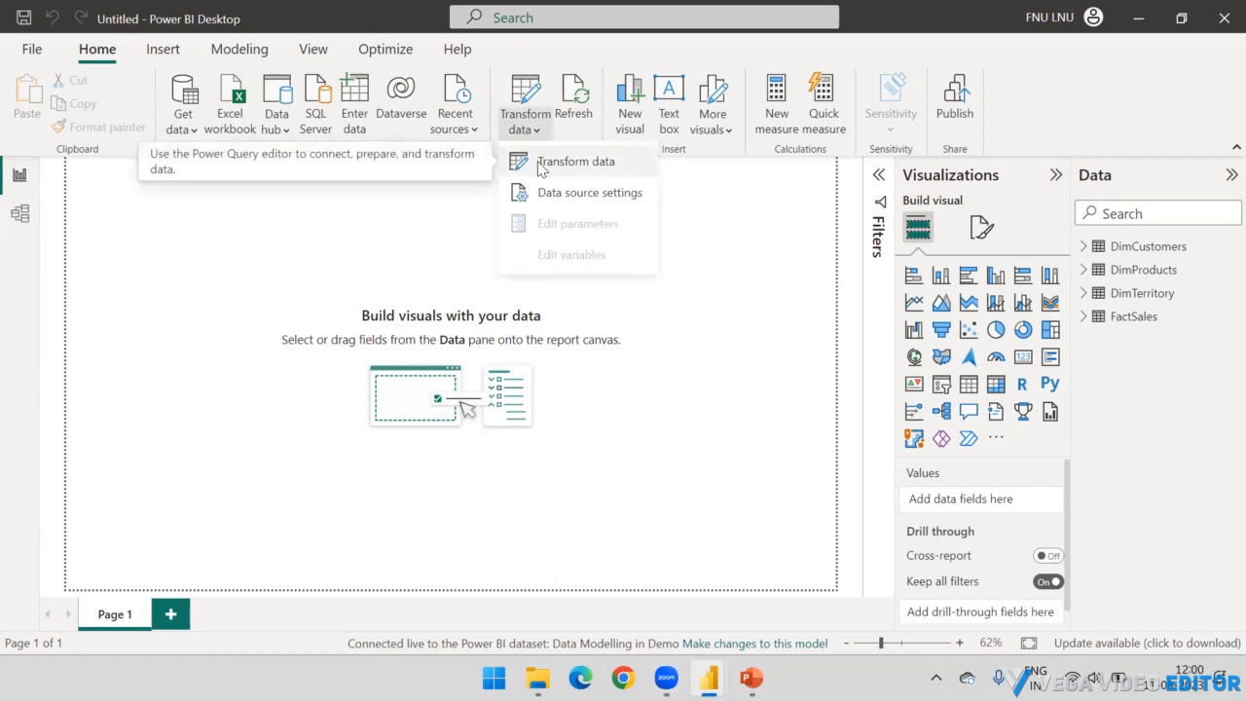
pyautogui.click(541, 165)
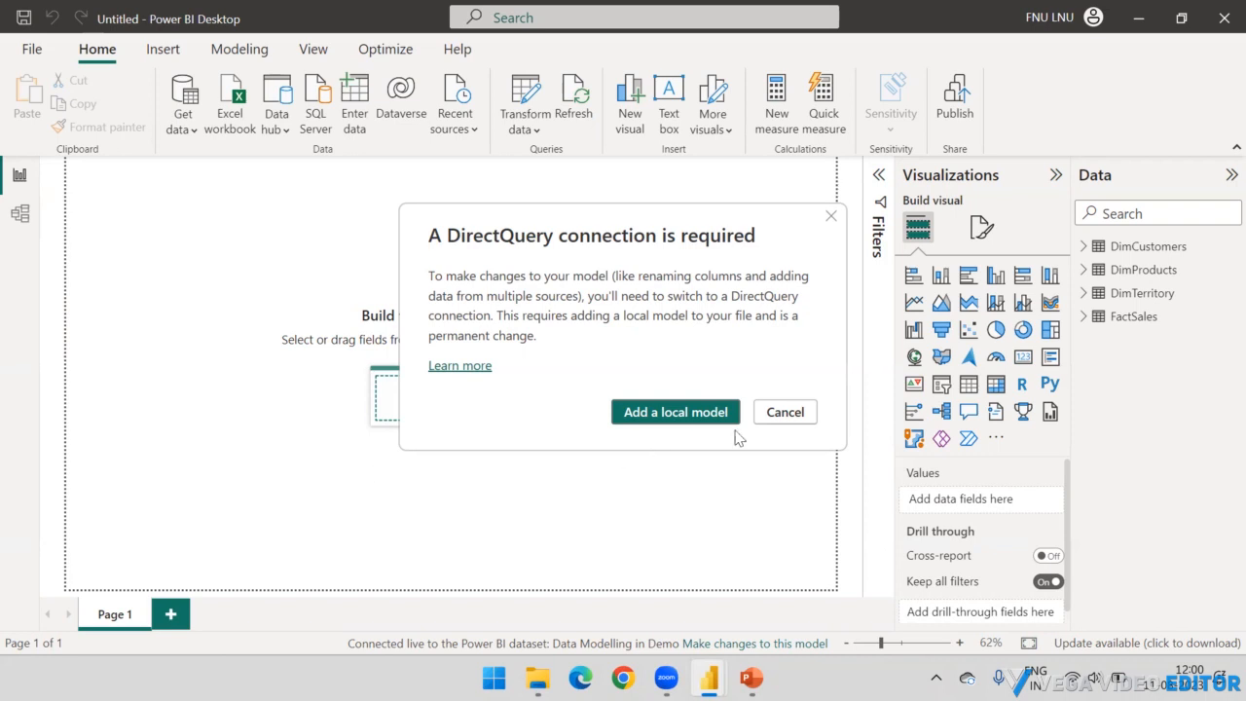
pyautogui.click(775, 416)
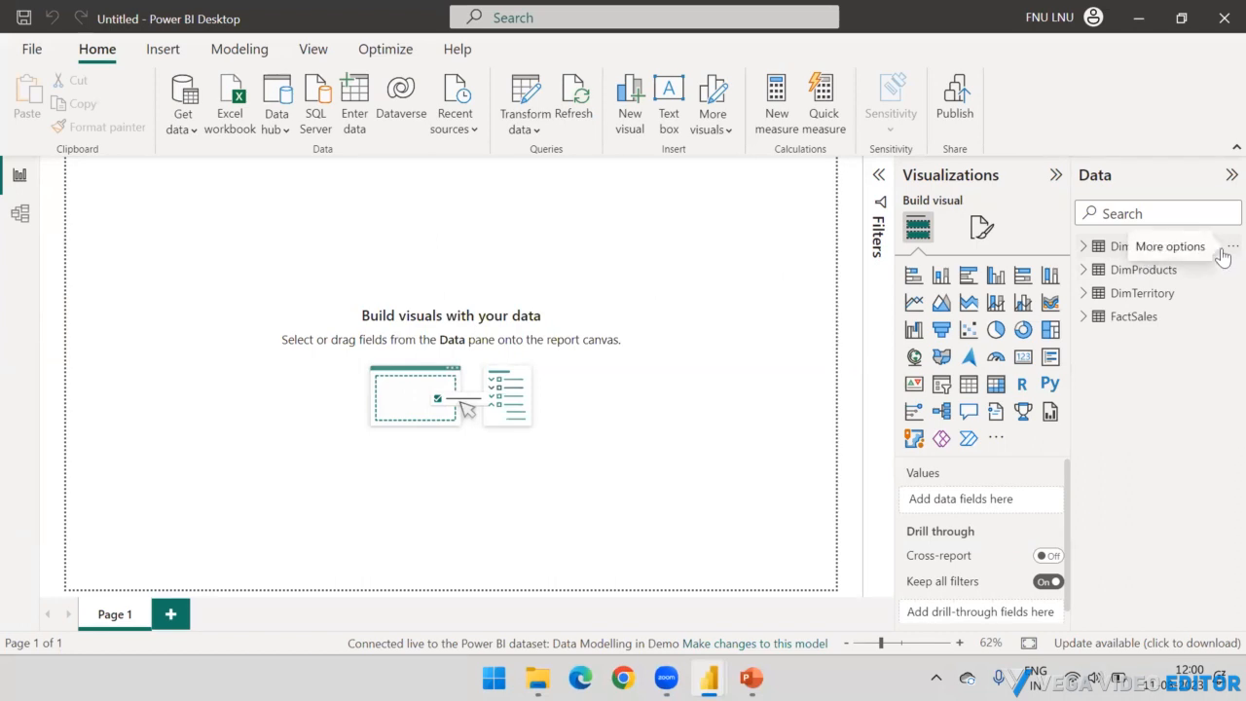
# Check the options offered for the DimCustomers table, dismiss them, and expand the Filters pane
pyautogui.rightClick(1121, 247)
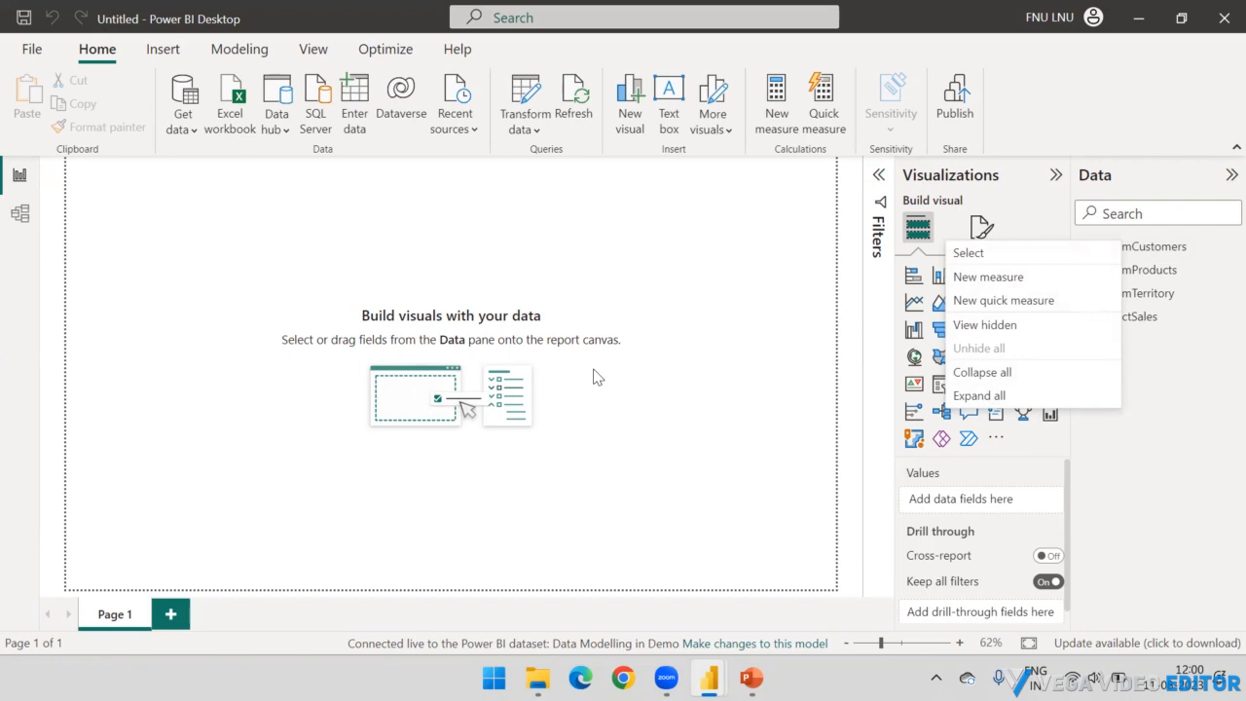
pyautogui.click(621, 282)
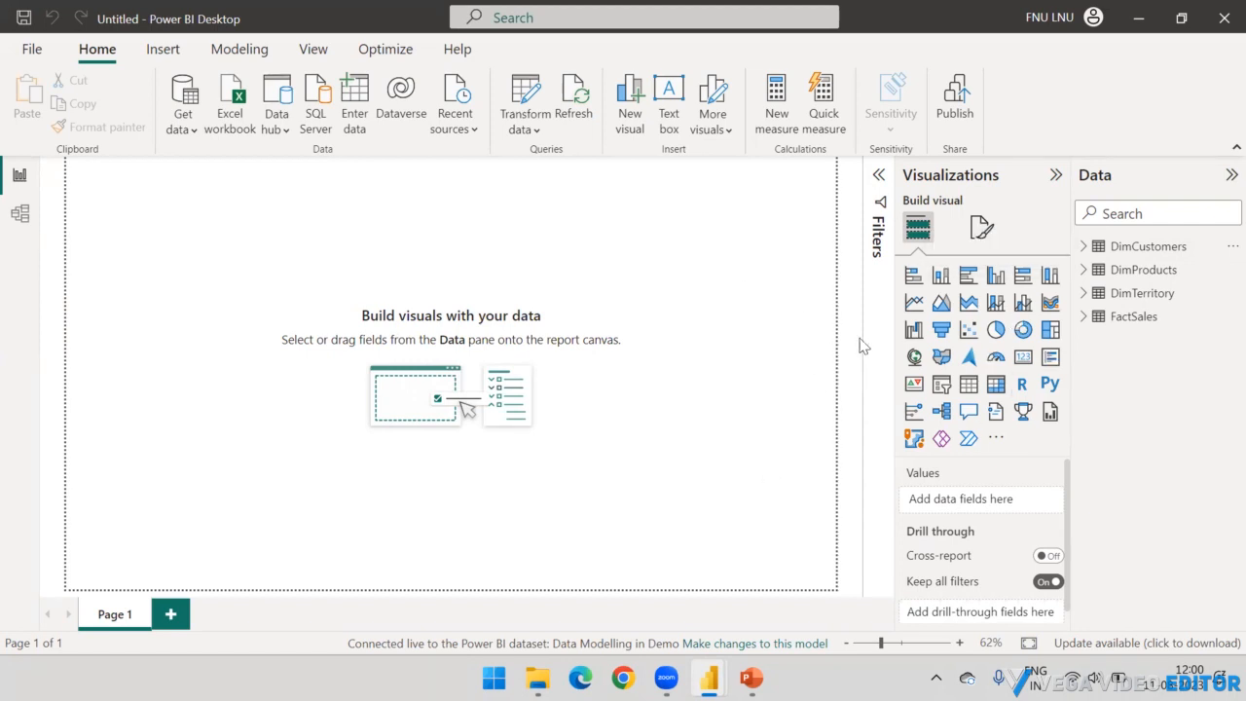
pyautogui.click(878, 189)
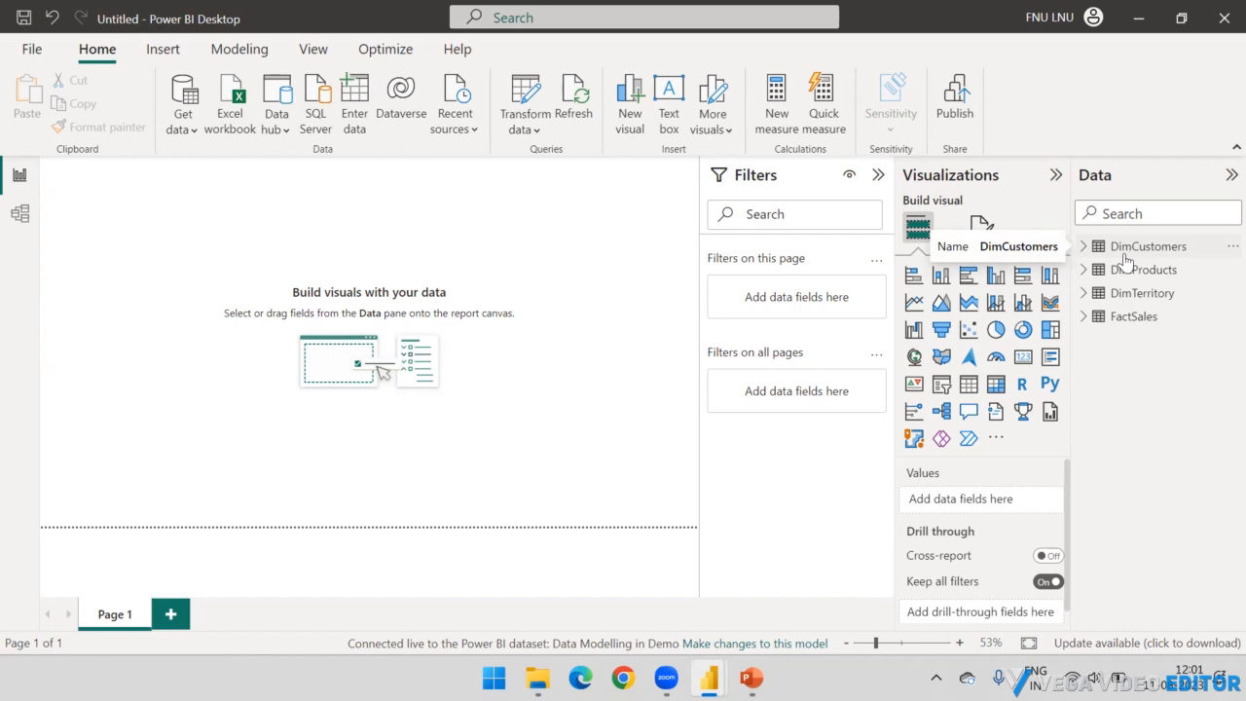
# Examine the fields and available table options of DimCustomers, then collapse the table and deselect it
pyautogui.click(1083, 246)
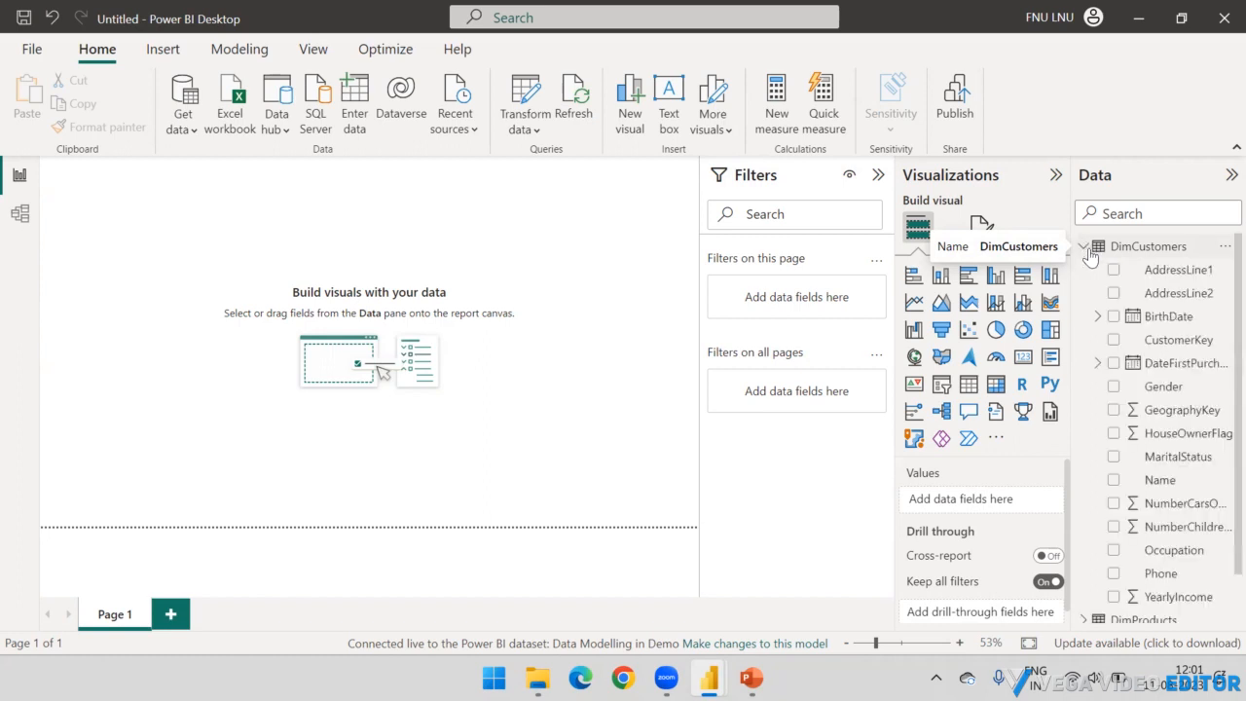
pyautogui.scroll(-1, 1158, 418)
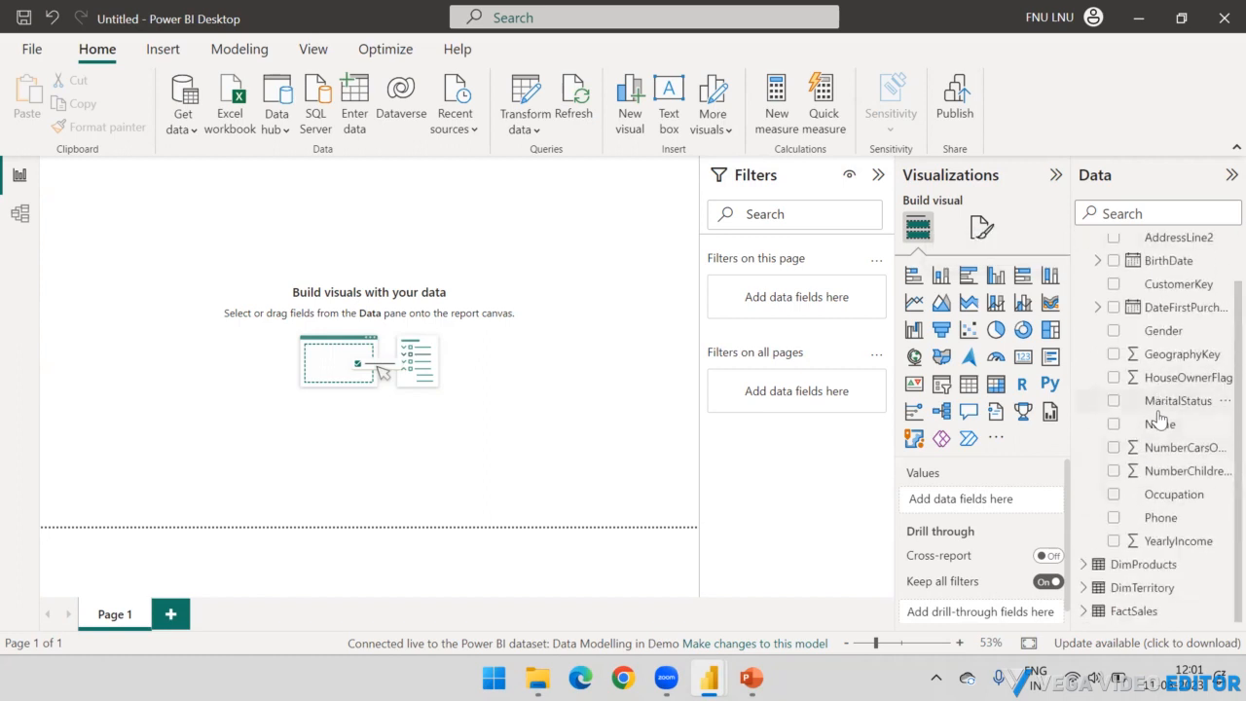
pyautogui.scroll(1, 1159, 412)
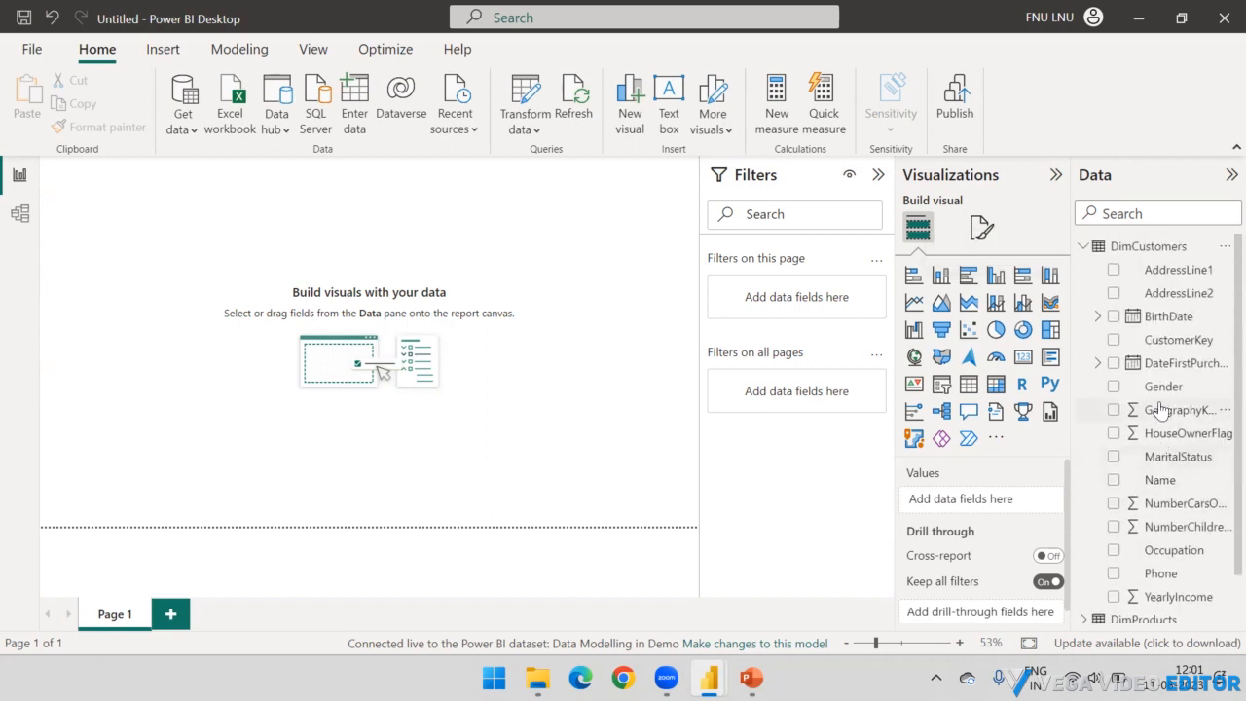
pyautogui.rightClick(1121, 251)
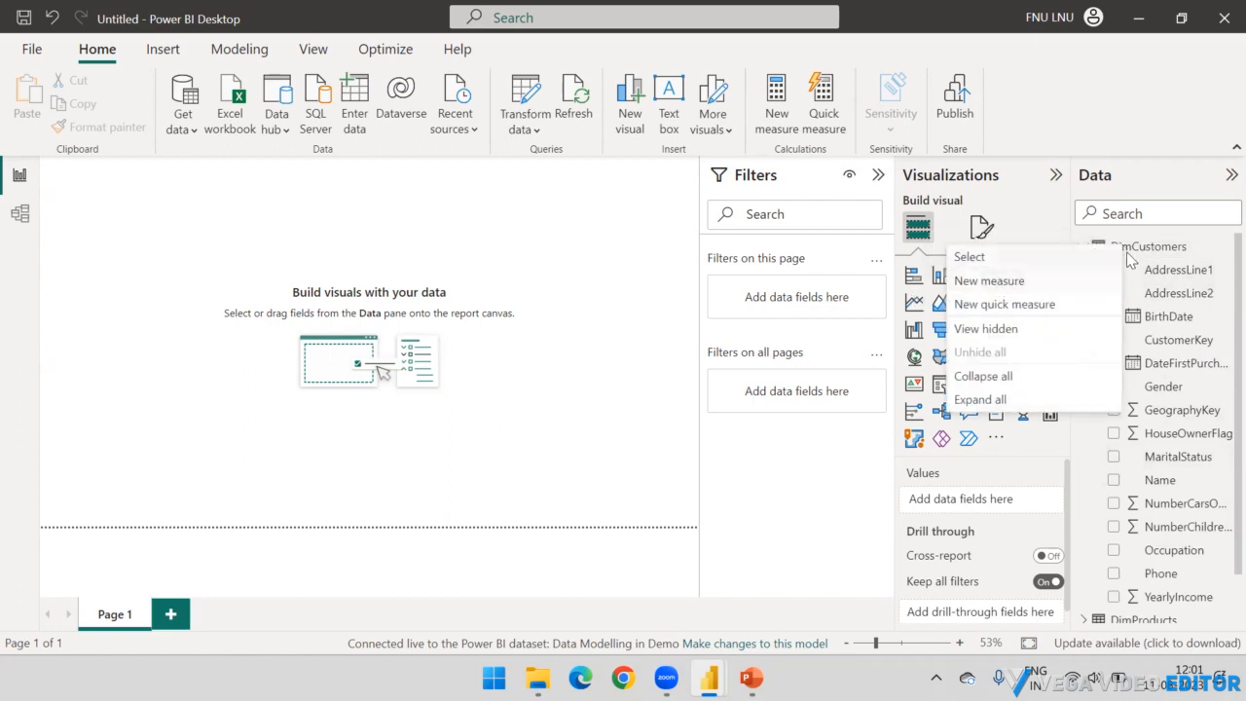
pyautogui.click(1131, 251)
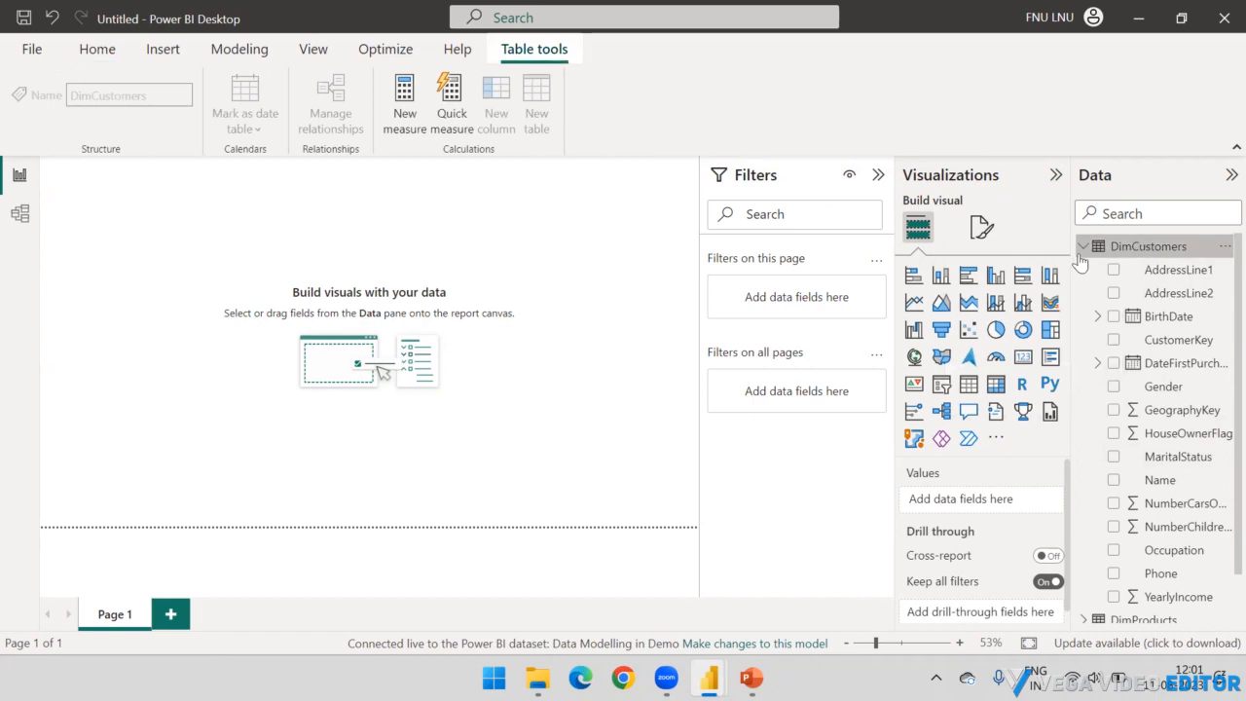
pyautogui.click(1084, 247)
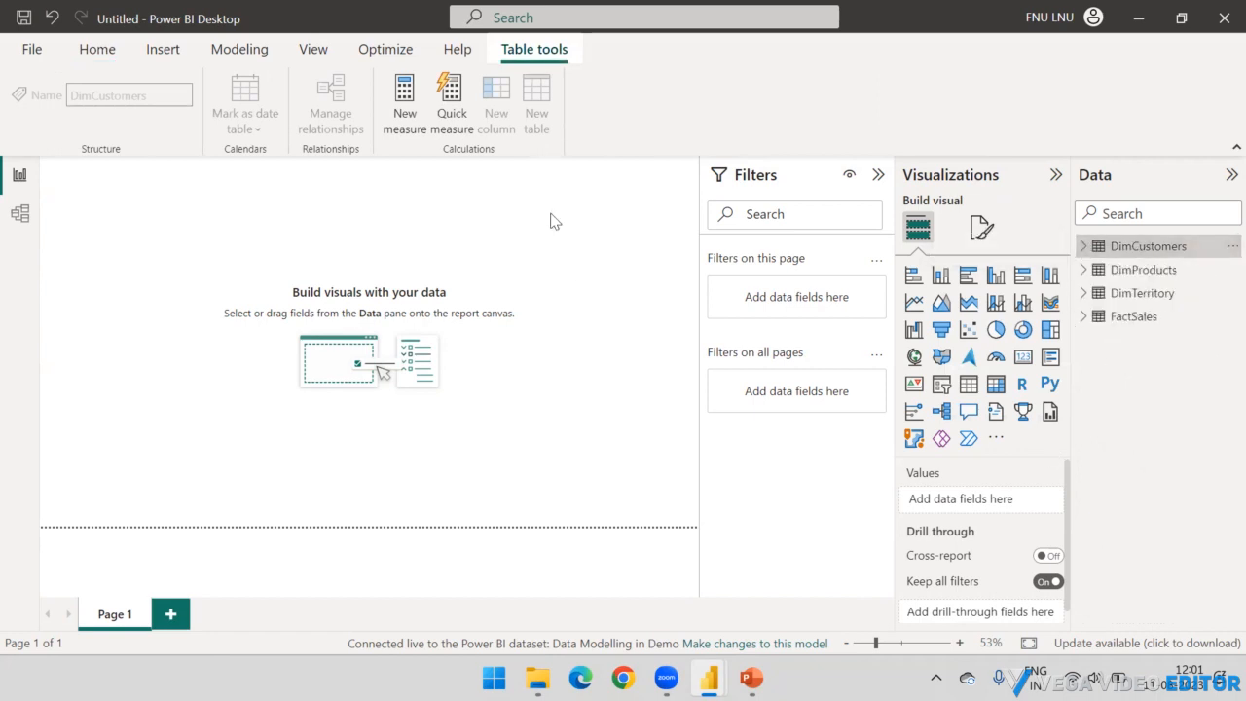
pyautogui.click(652, 180)
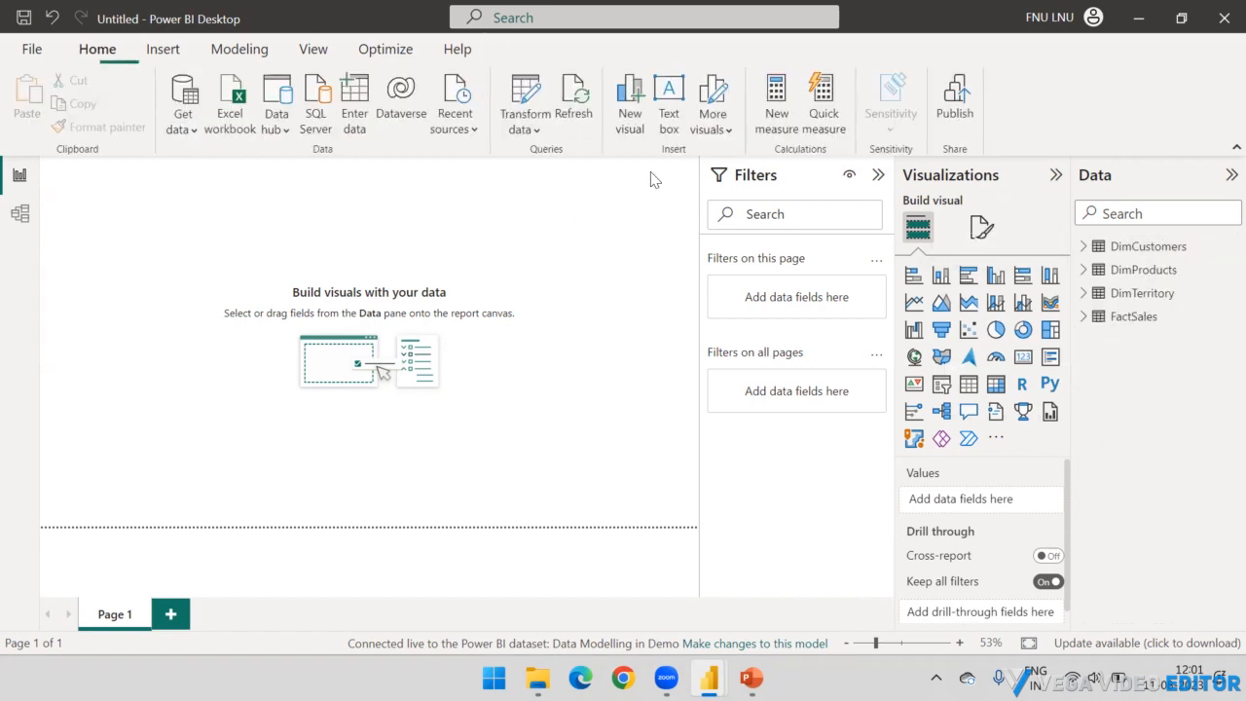
# Select the DimCustomers table and examine which measure, column and table calculations are available for it
pyautogui.click(1140, 248)
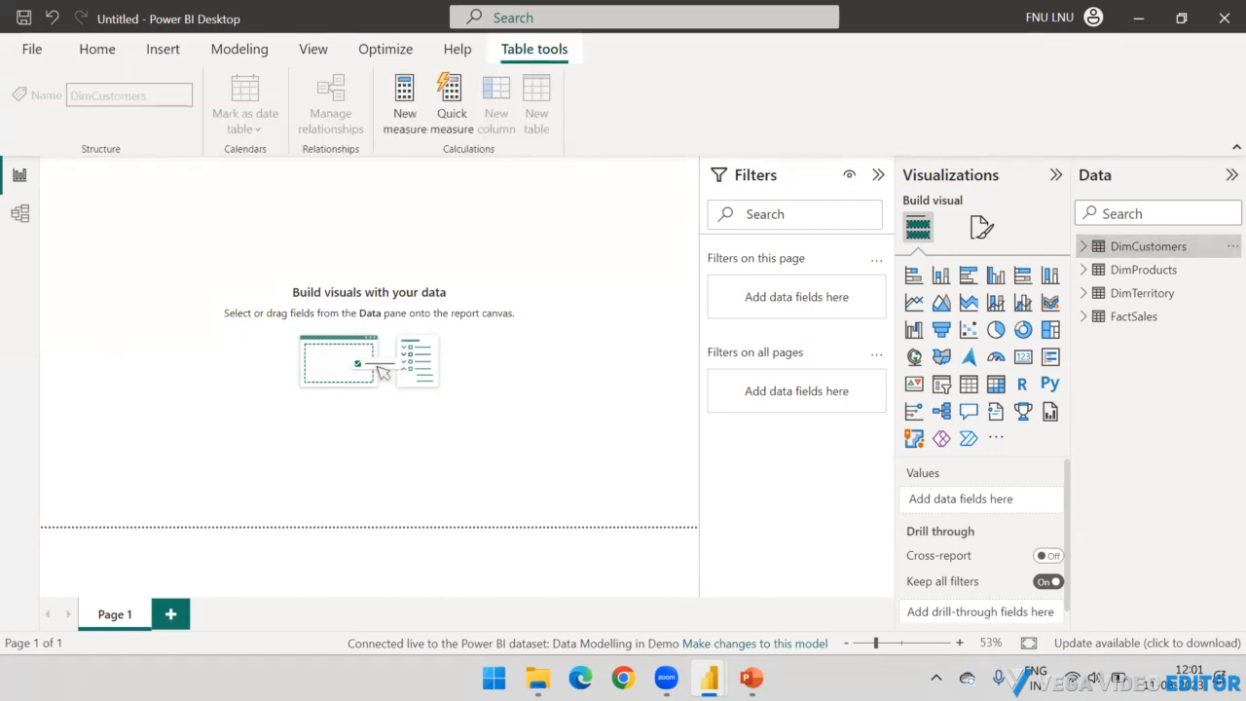
pyautogui.moveTo(494, 288); pyautogui.dragTo(438, 166)
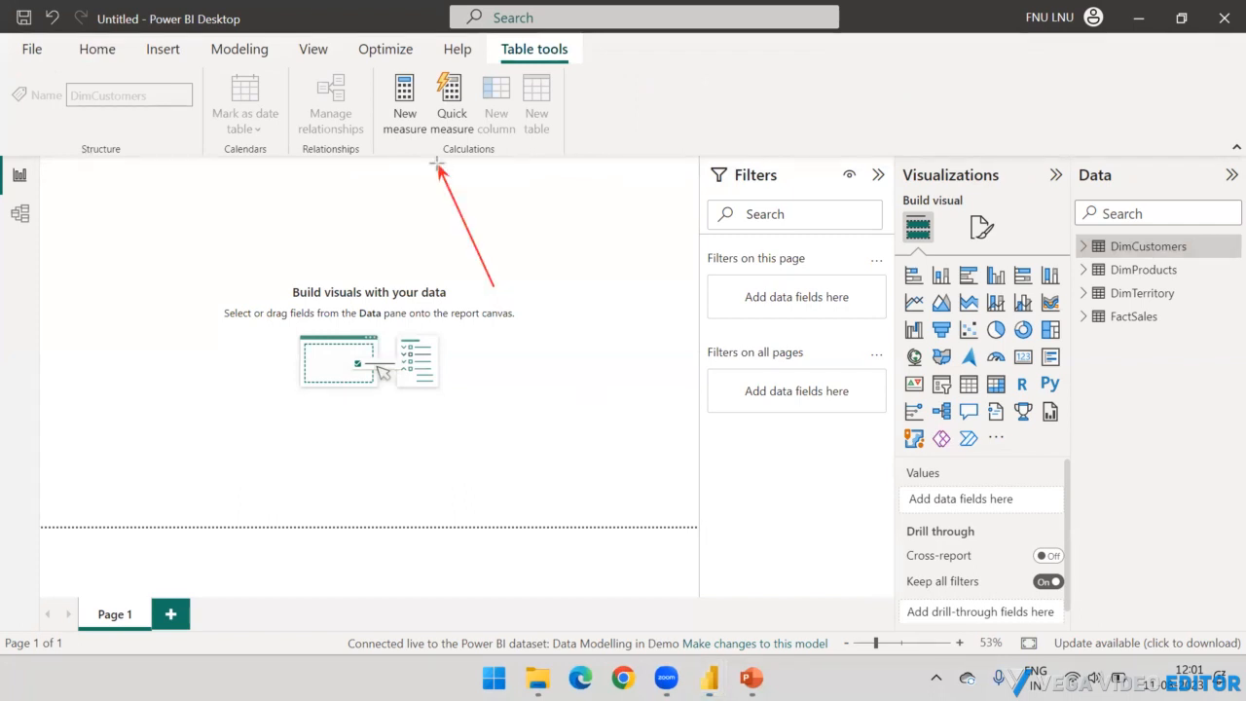
pyautogui.moveTo(557, 231)
pyautogui.mouseDown()
pyautogui.moveTo(545, 155)
pyautogui.moveTo(512, 140)
pyautogui.mouseUp()
pyautogui.moveTo(590, 187); pyautogui.dragTo(554, 143)
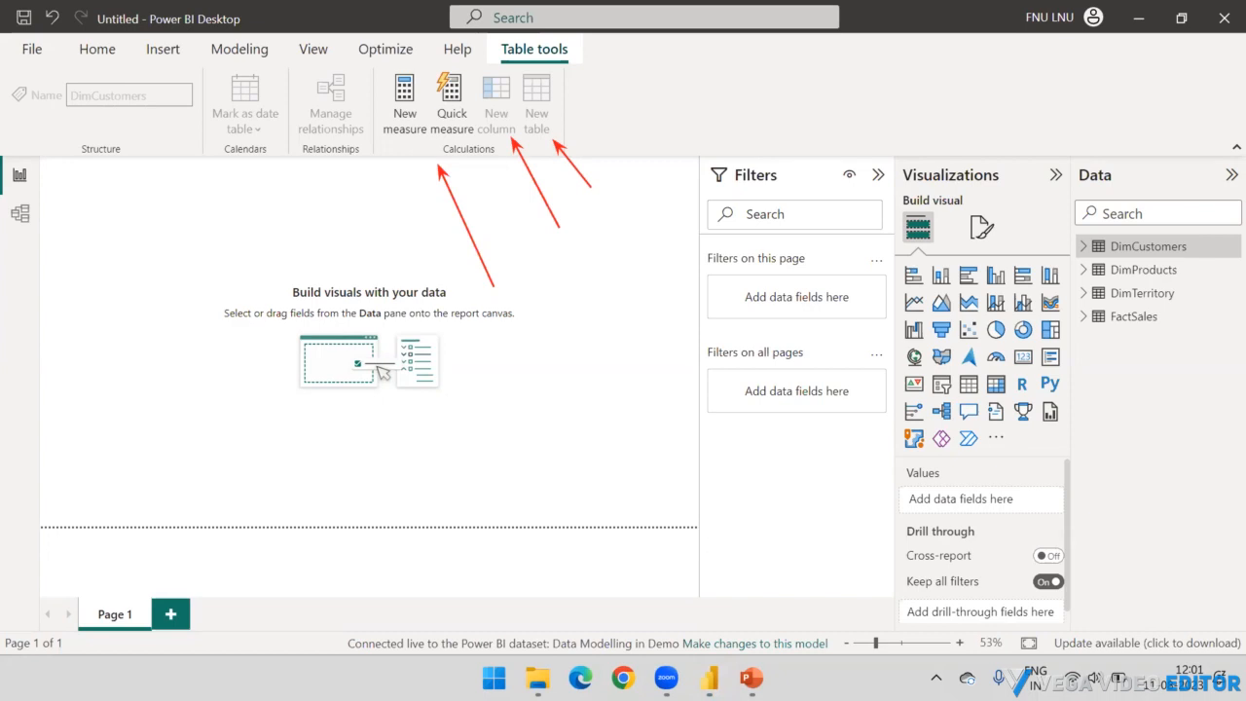
pyautogui.press('Escape')
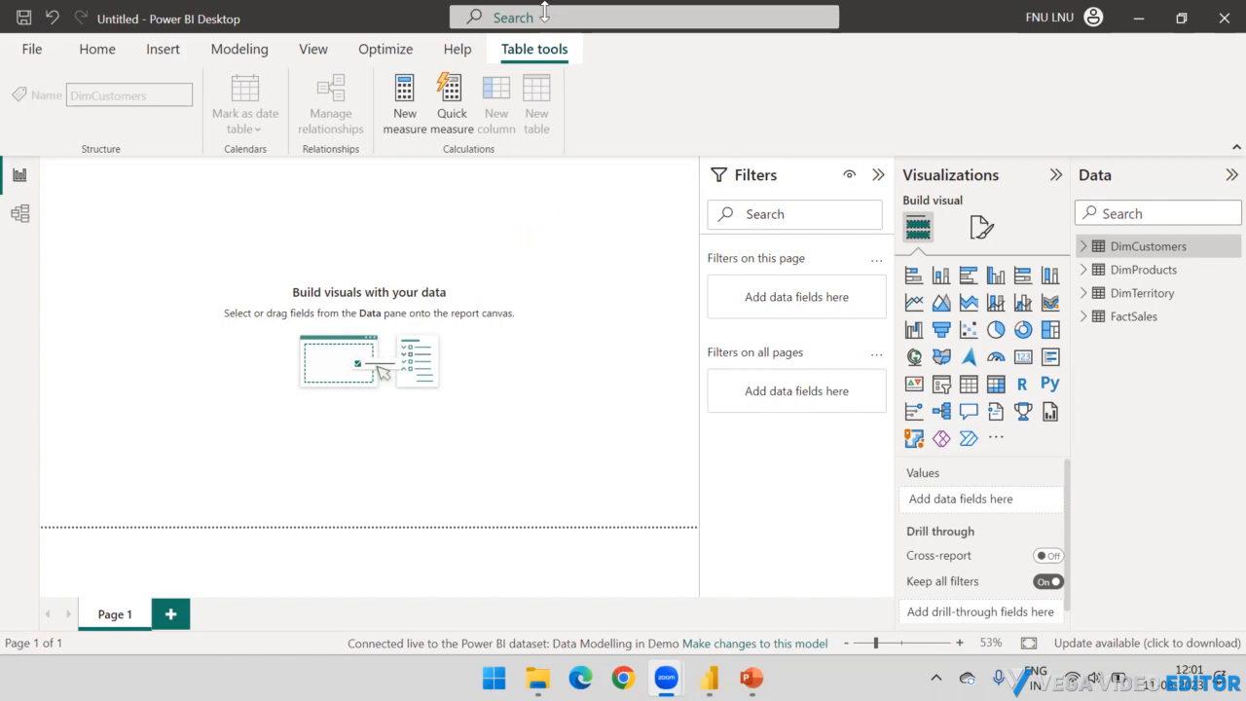
# Minimize the live-connected report, switch to the storage modes presentation in PowerPoint, and save it
pyautogui.click(1179, 19)
pyautogui.click(1111, 131)
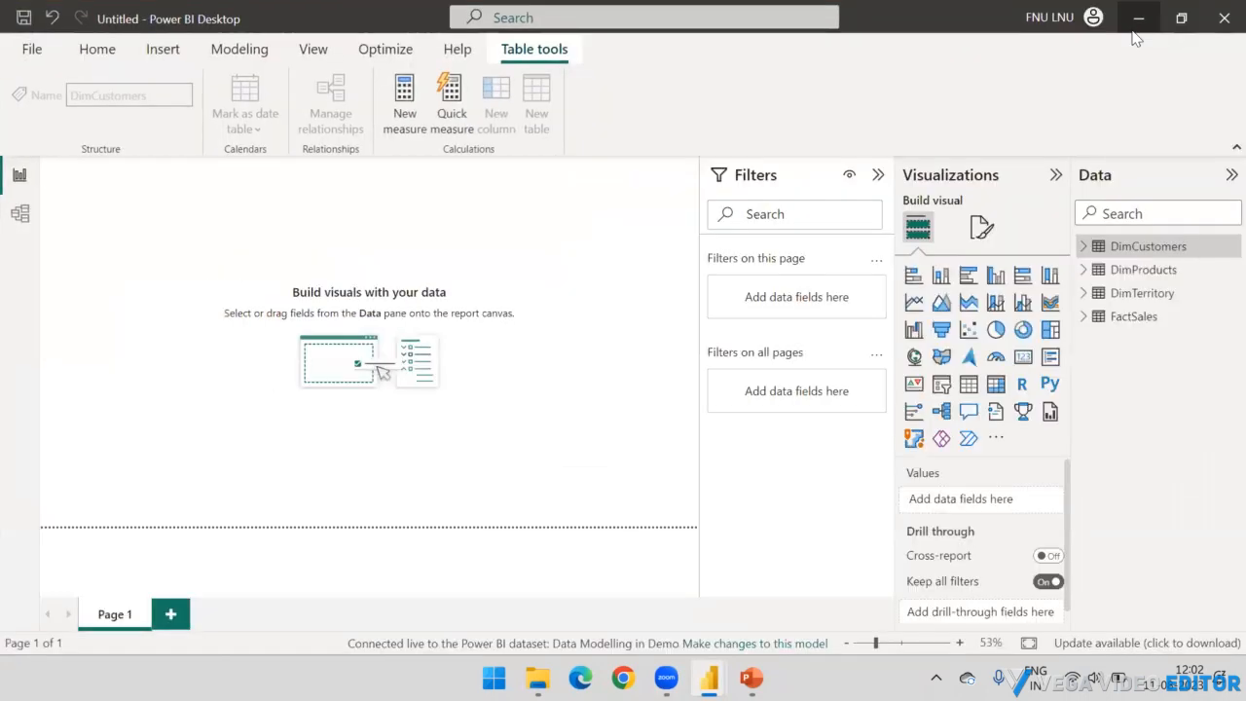
pyautogui.click(1134, 19)
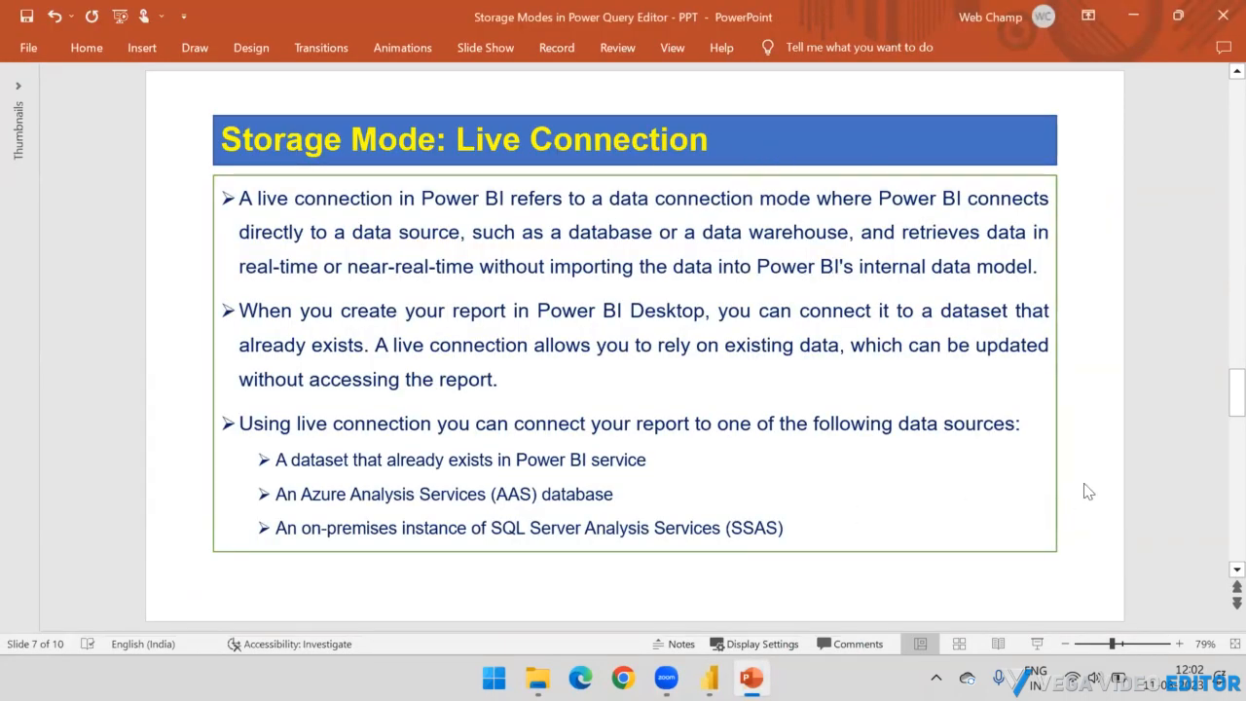
pyautogui.hotkey('ctrl', 's')
# Highlight the slide's passages on real-time data retrieval and relying on existing data, then clear the selection
pyautogui.click(496, 384)
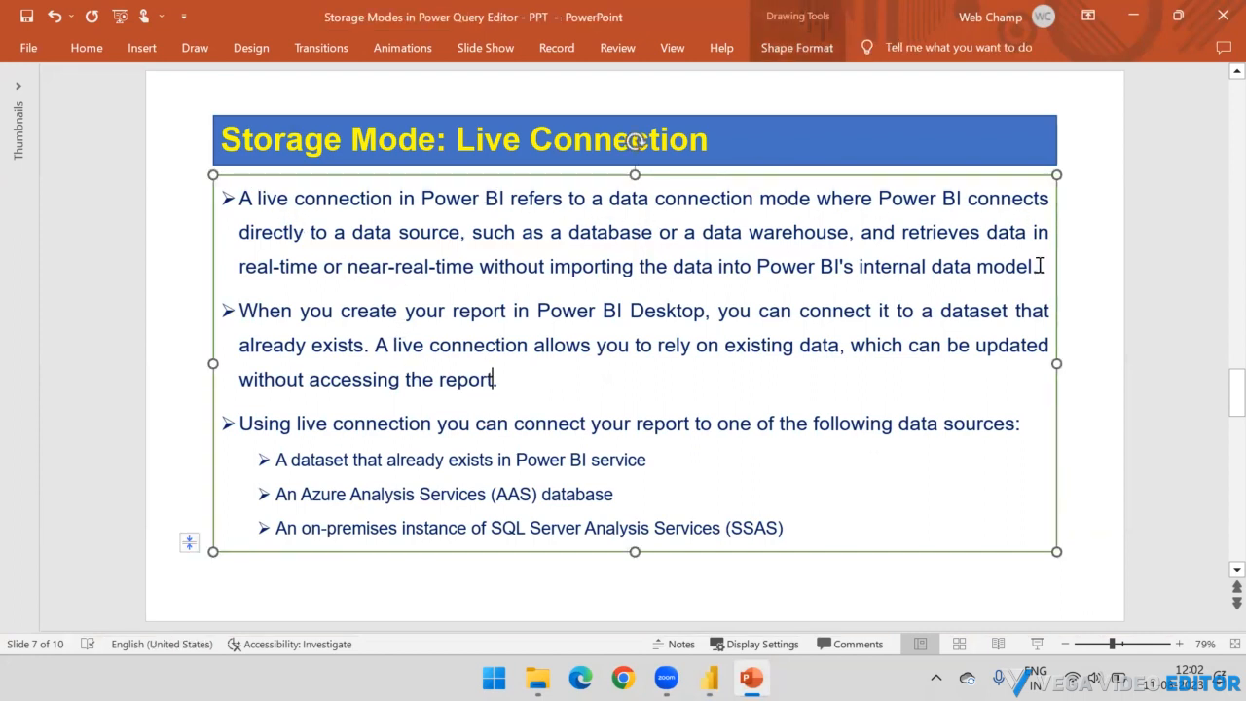
pyautogui.moveTo(1039, 266); pyautogui.dragTo(401, 232)
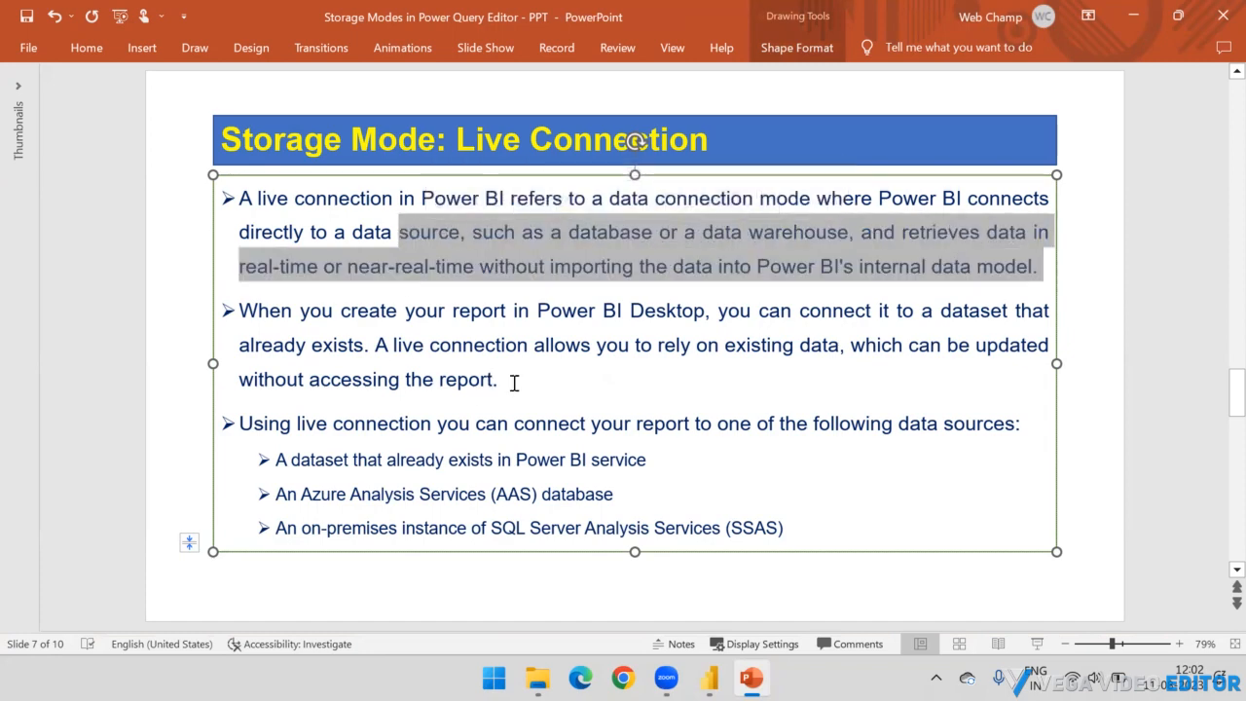
pyautogui.moveTo(521, 382); pyautogui.dragTo(375, 345)
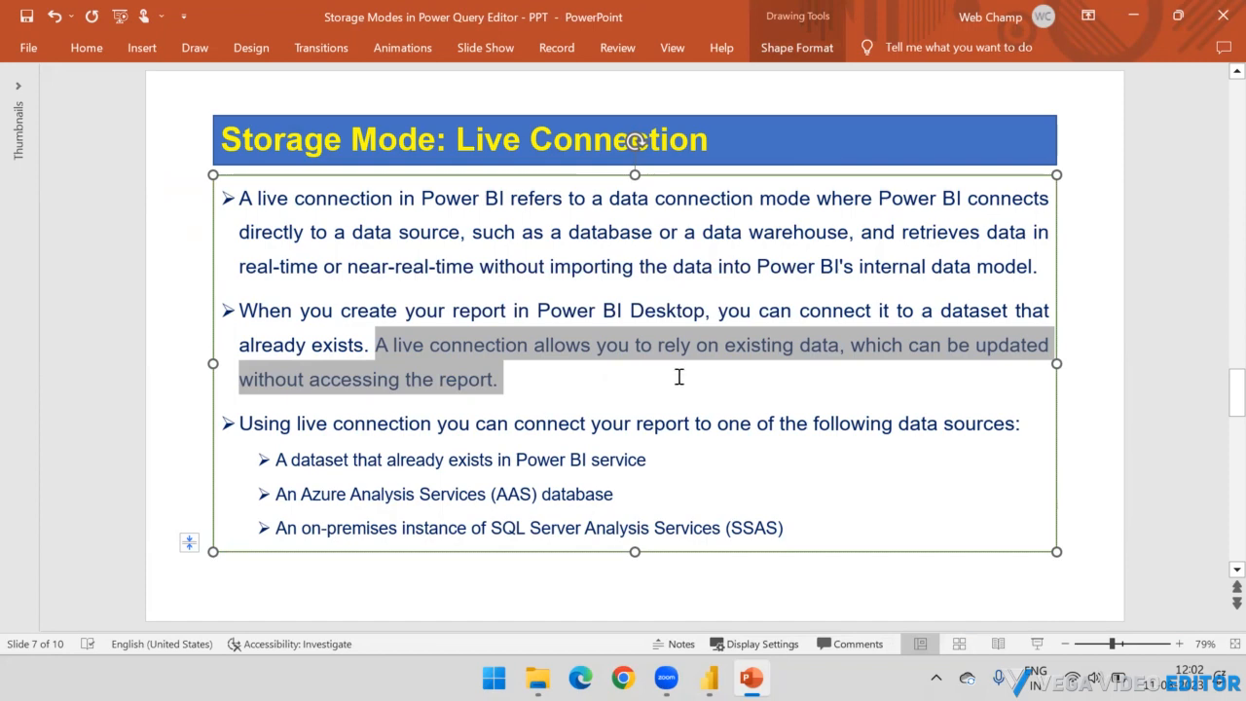
pyautogui.click(561, 386)
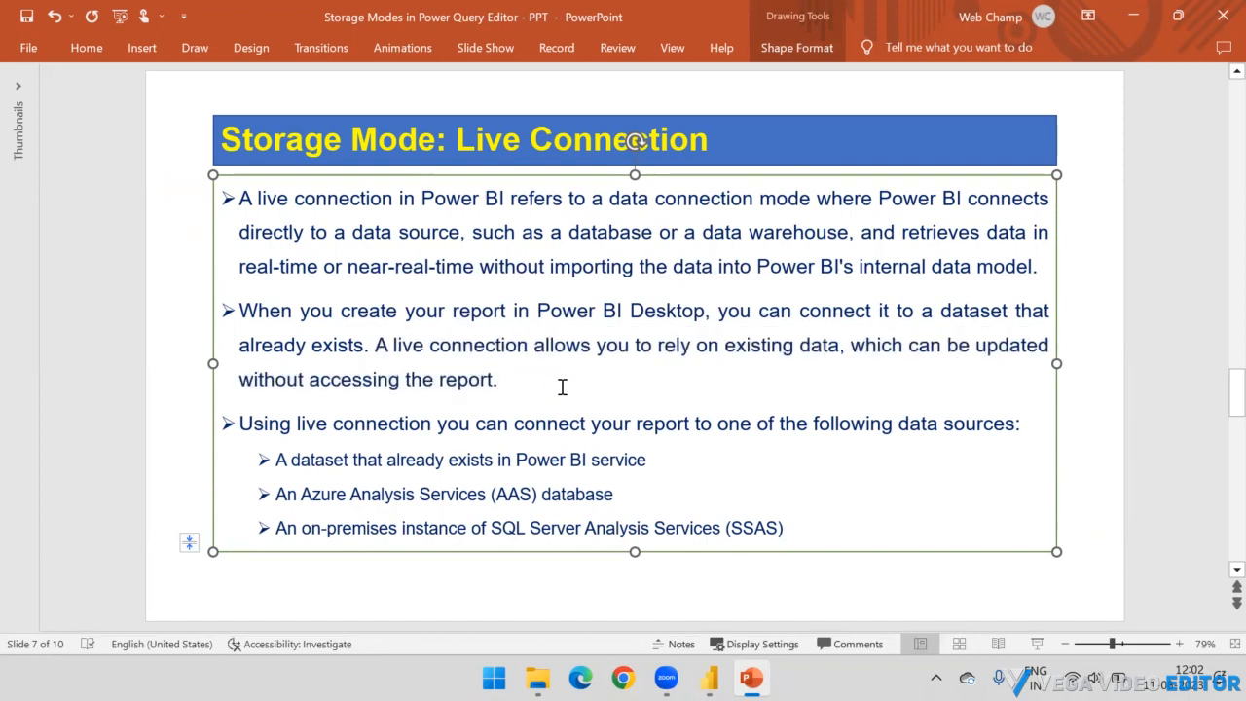
# Highlight the three live connection data sources together and one by one, then deselect the text box
pyautogui.click(684, 458)
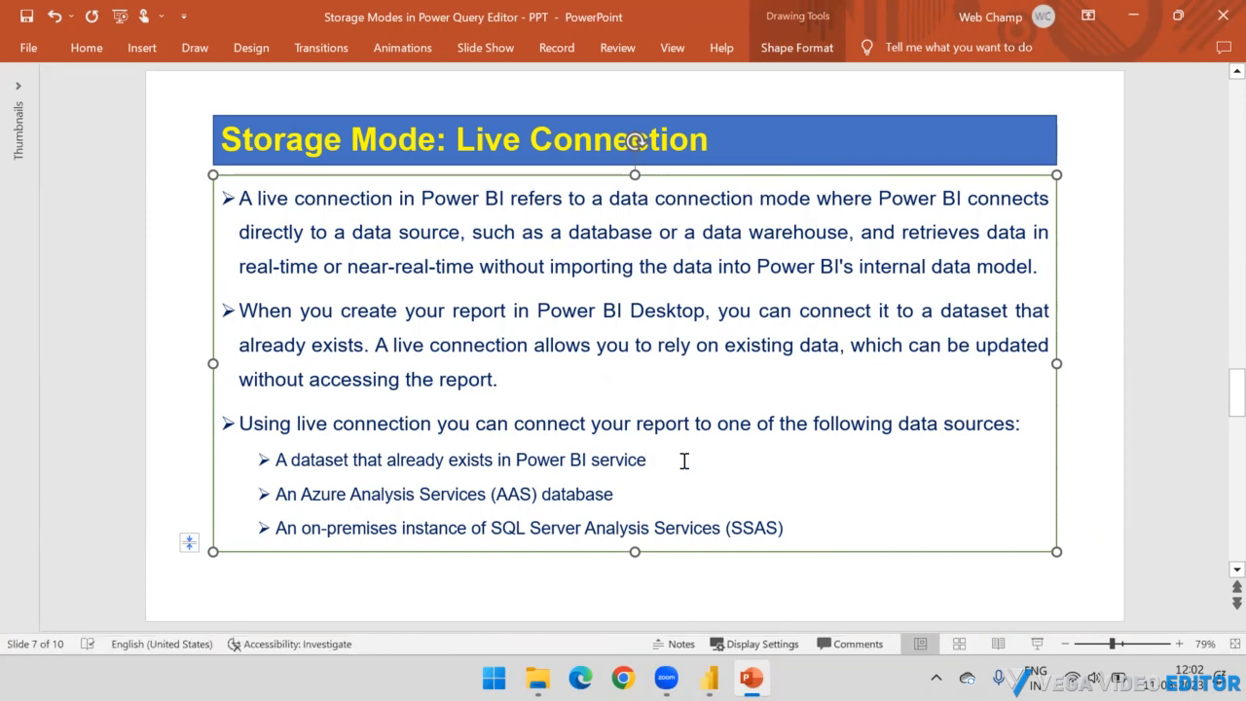
pyautogui.moveTo(736, 526); pyautogui.dragTo(277, 461)
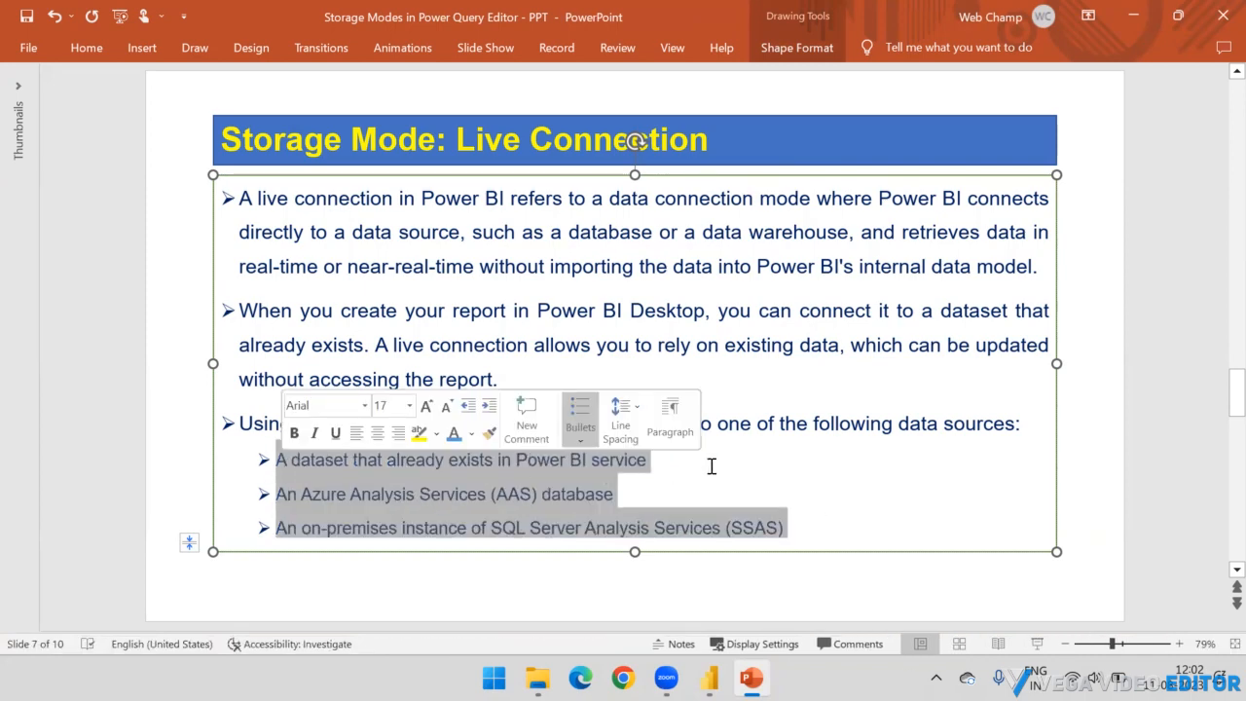
pyautogui.moveTo(712, 466); pyautogui.dragTo(250, 462)
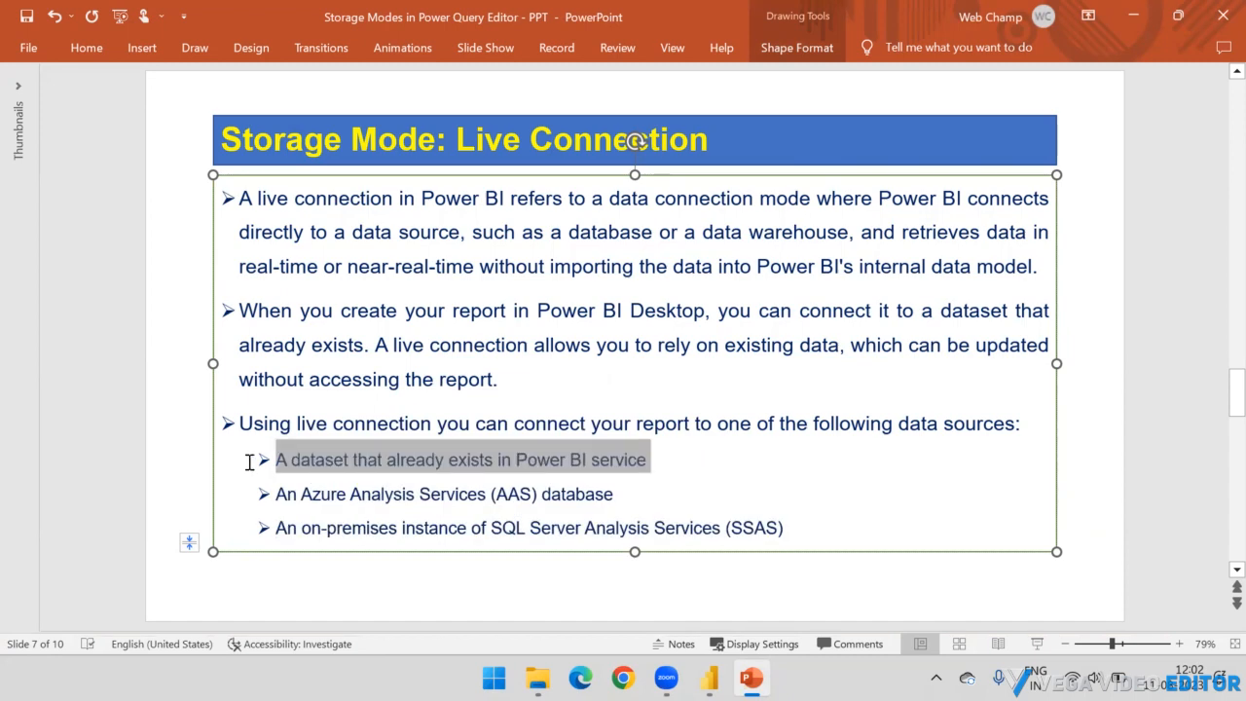
pyautogui.moveTo(620, 492); pyautogui.dragTo(255, 484)
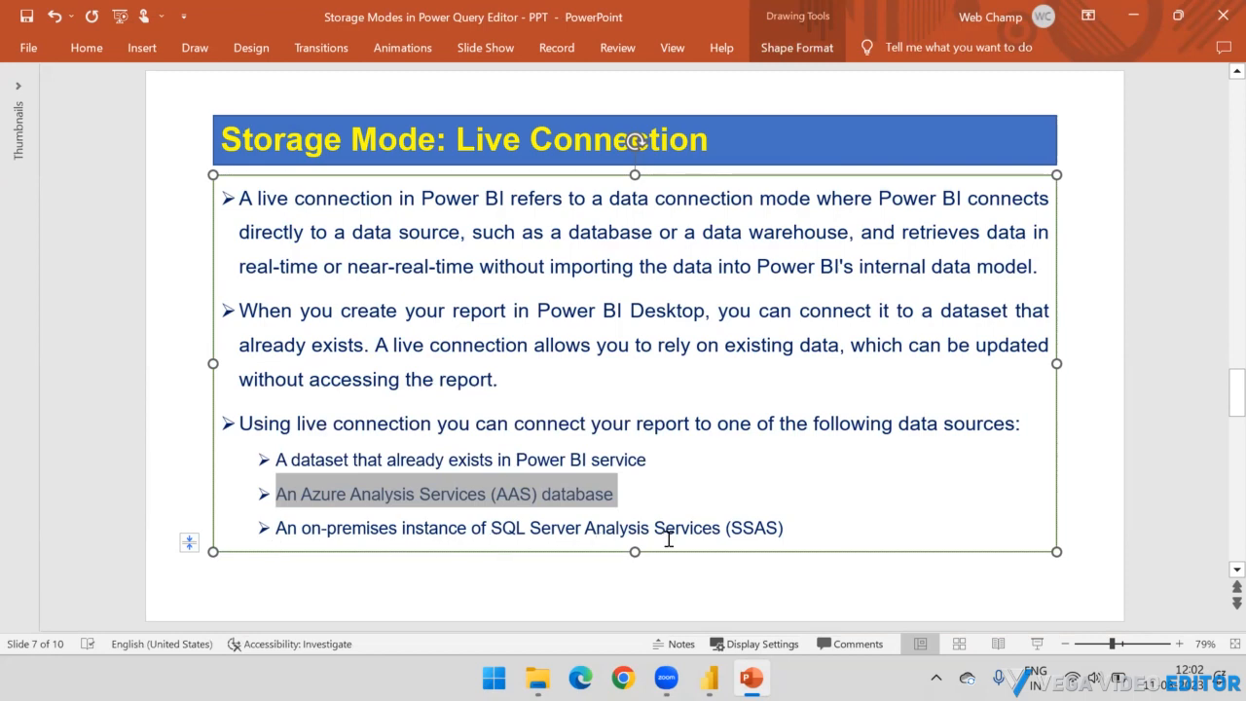
pyautogui.moveTo(796, 527); pyautogui.dragTo(278, 526)
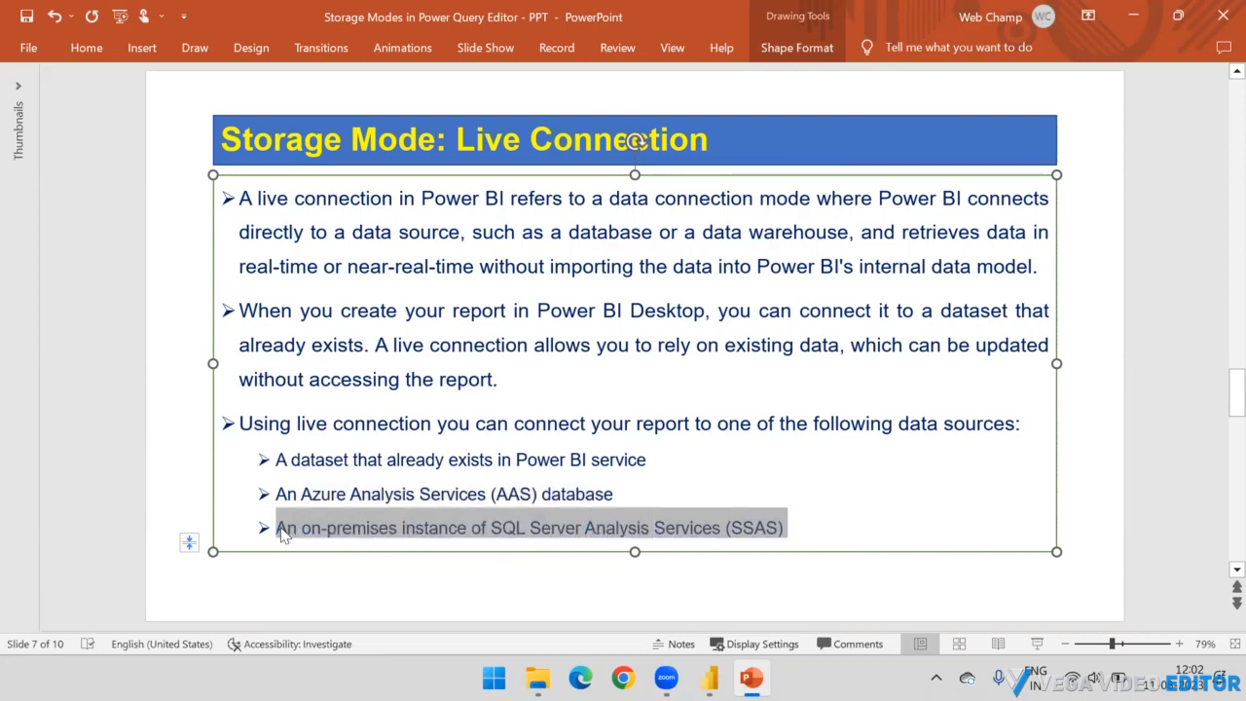
pyautogui.click(816, 527)
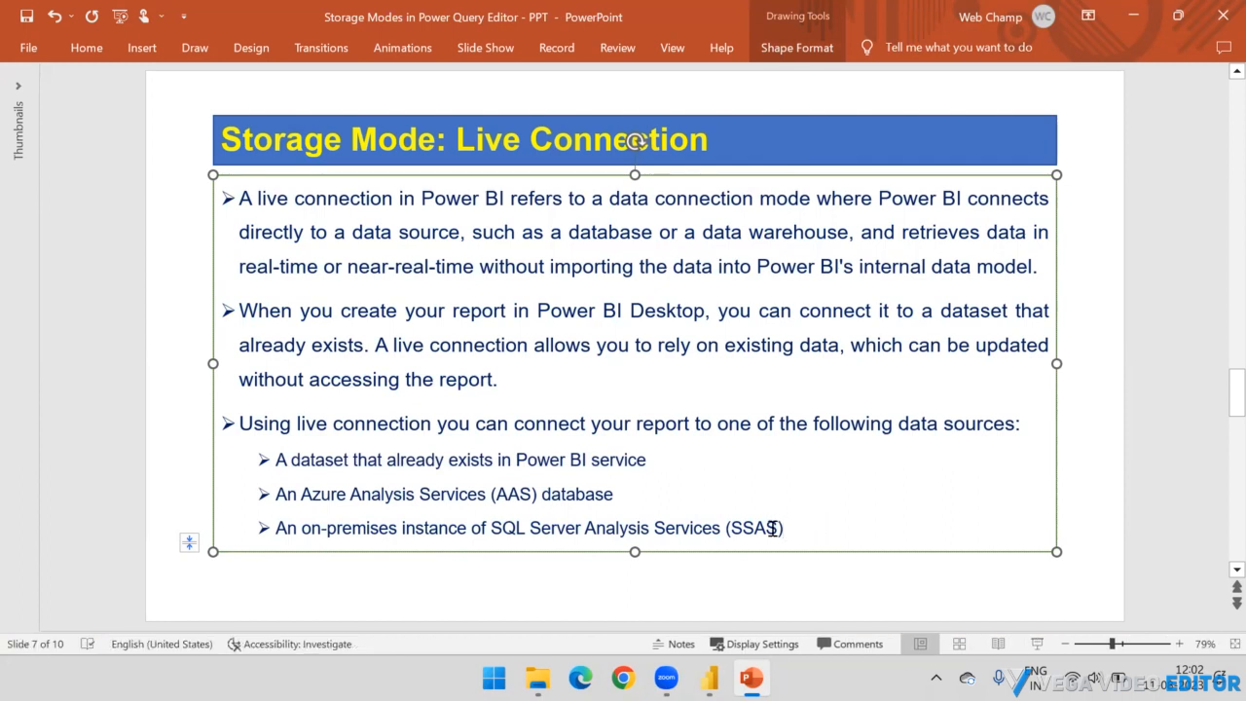
pyautogui.click(1075, 418)
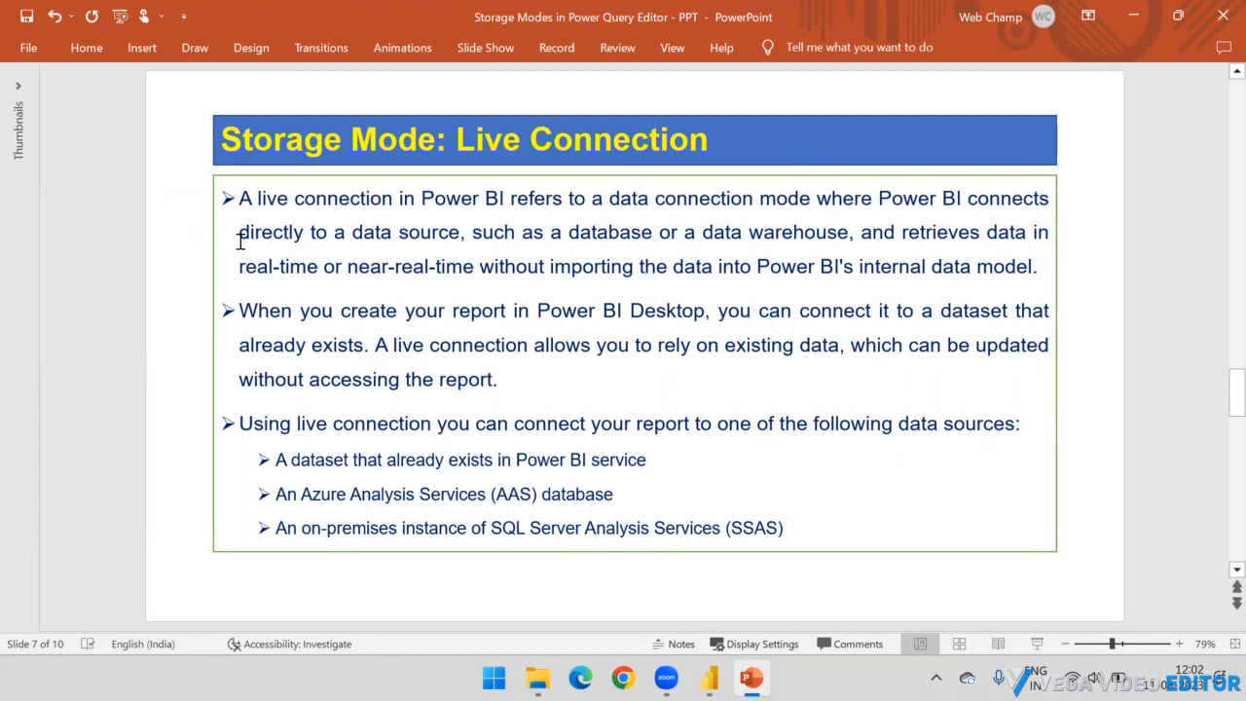
# Save the presentation and switch to the live-connected report in Power BI Desktop
pyautogui.click(27, 15)
pyautogui.moveTo(709, 677)
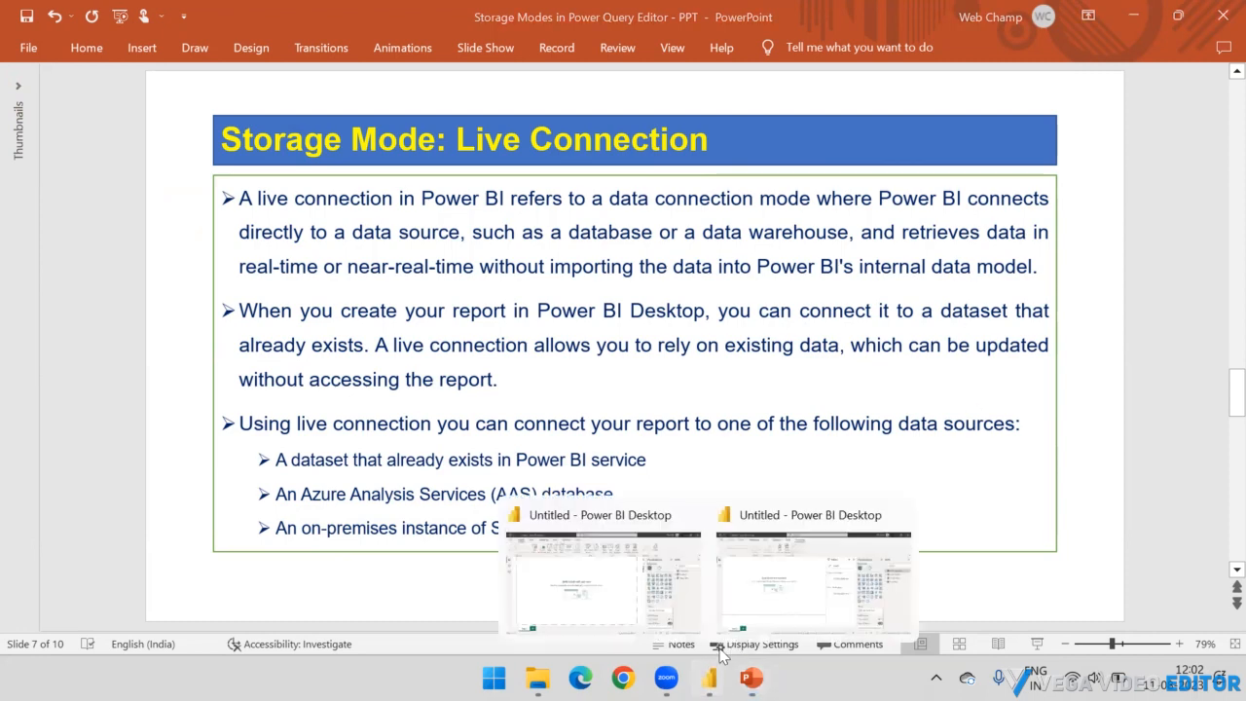
pyautogui.click(830, 584)
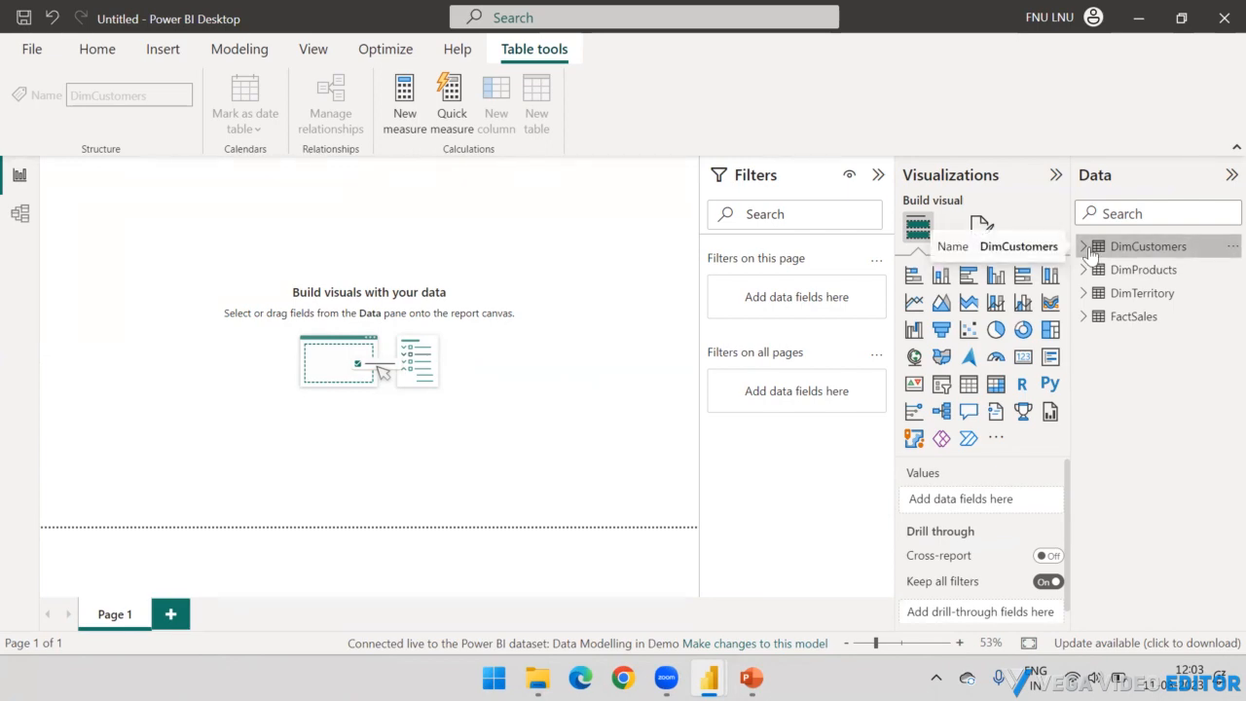
# Return to the PowerPoint presentation and advance to slide 8 on live connection advantages and disadvantages
pyautogui.moveTo(751, 677)
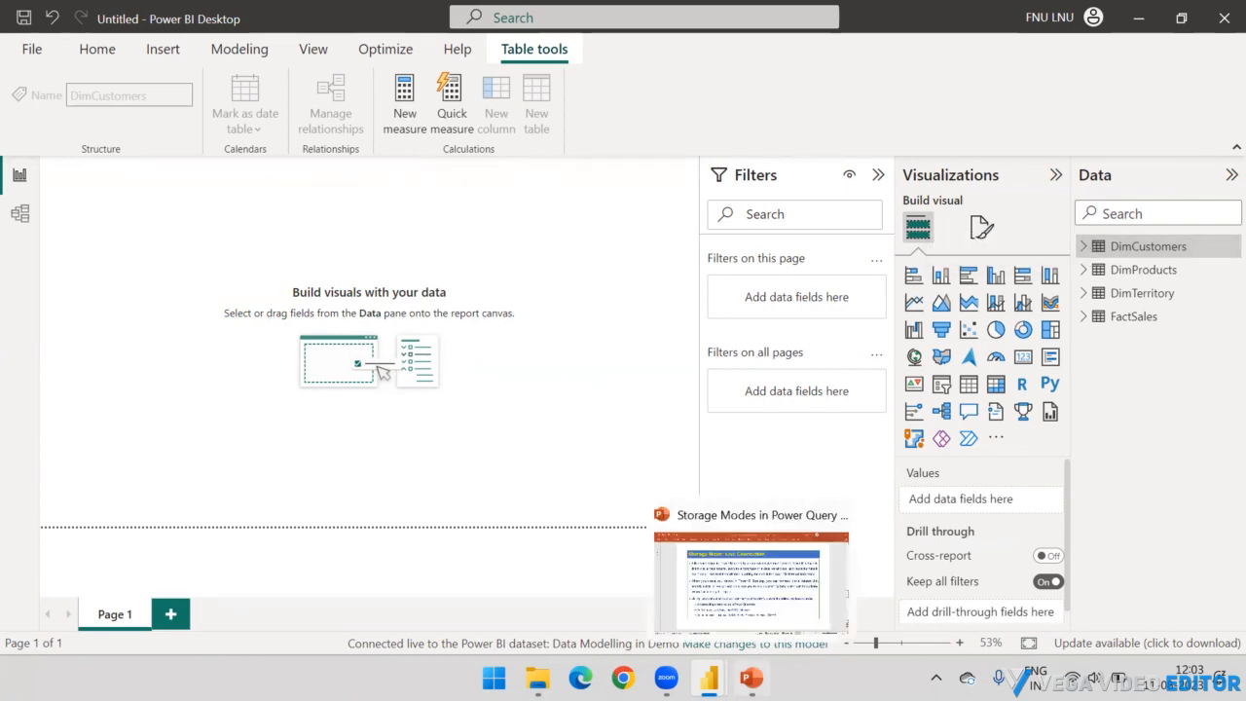
pyautogui.click(691, 540)
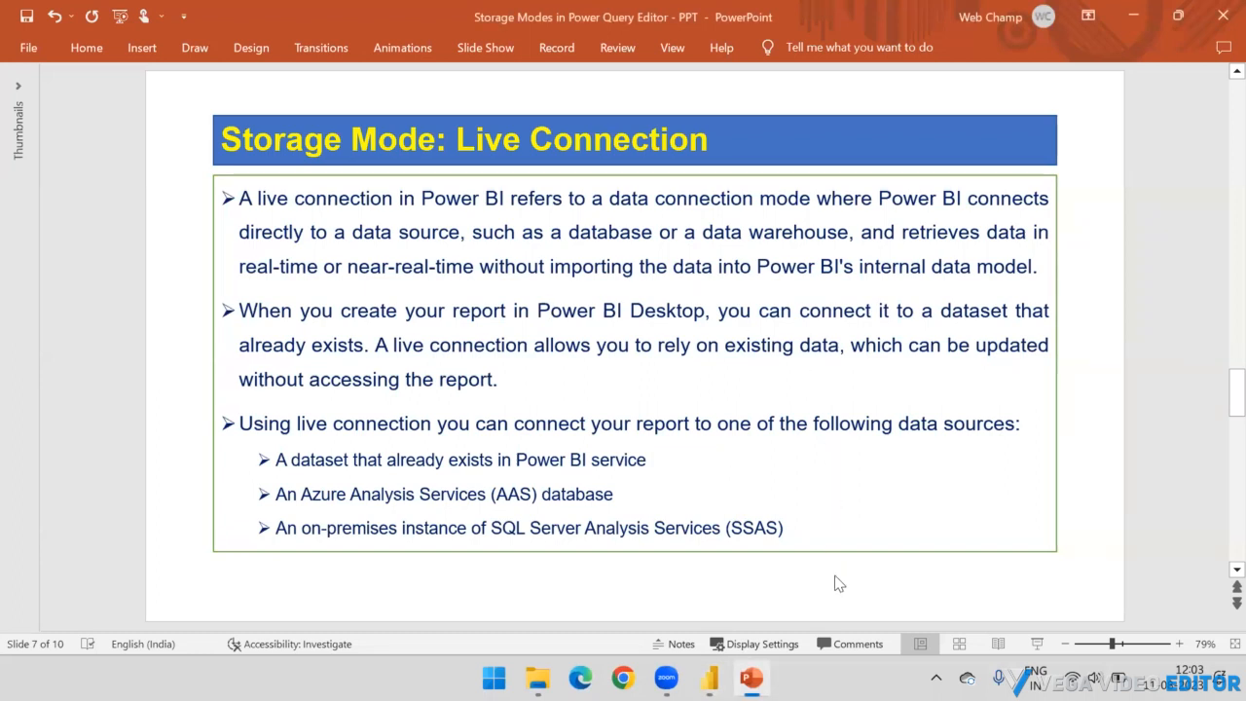
pyautogui.scroll(-1, 838, 583)
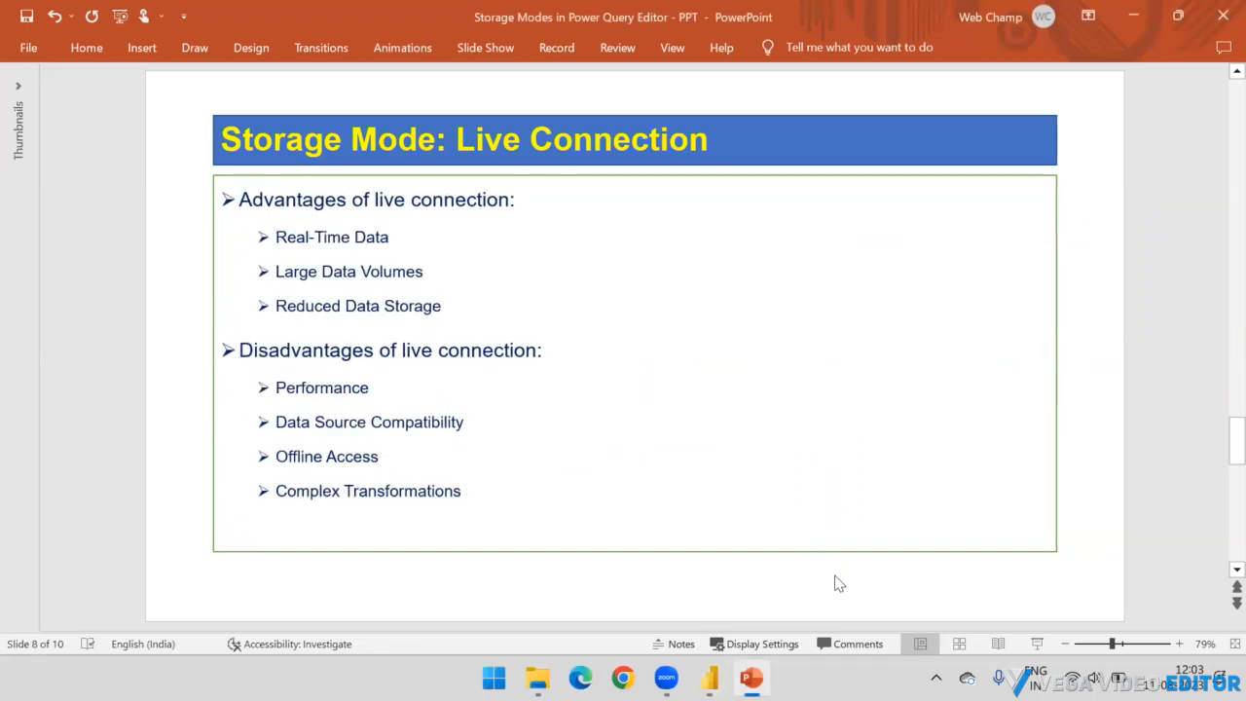